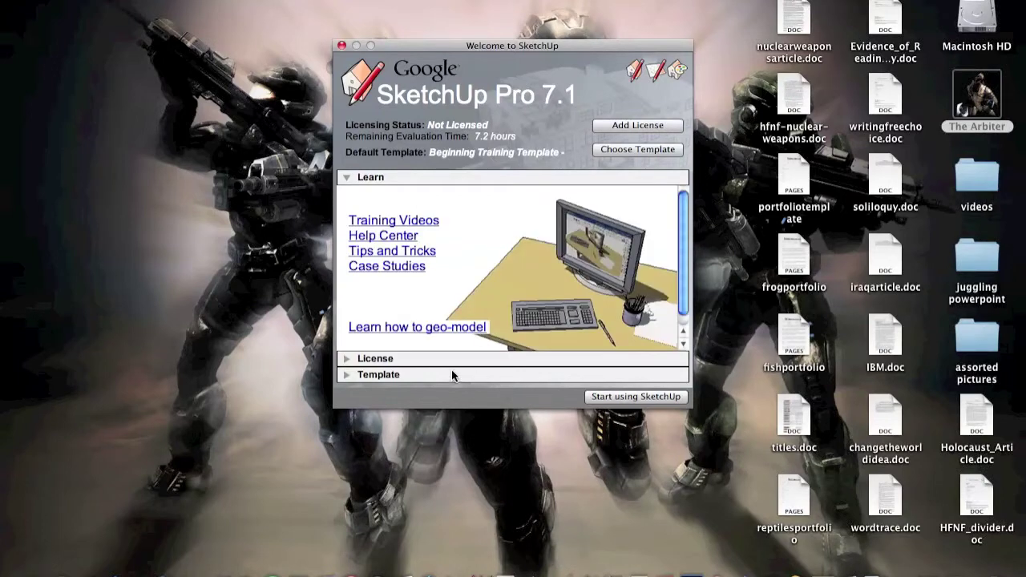
Choose the Beginning Training Template - Meters as the default template and start a new model
left_click(629, 150)
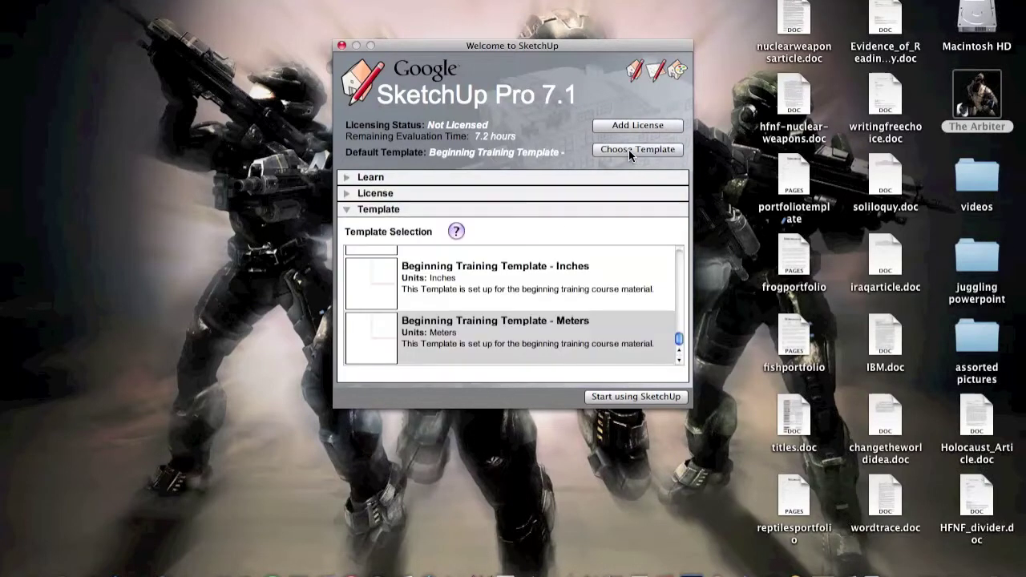
left_click(429, 343)
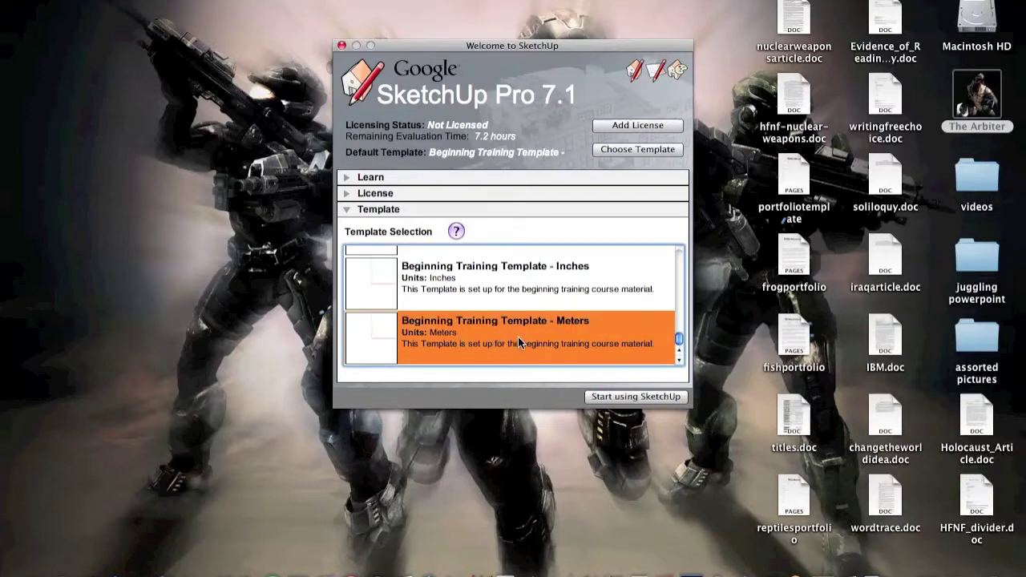
left_click(597, 290)
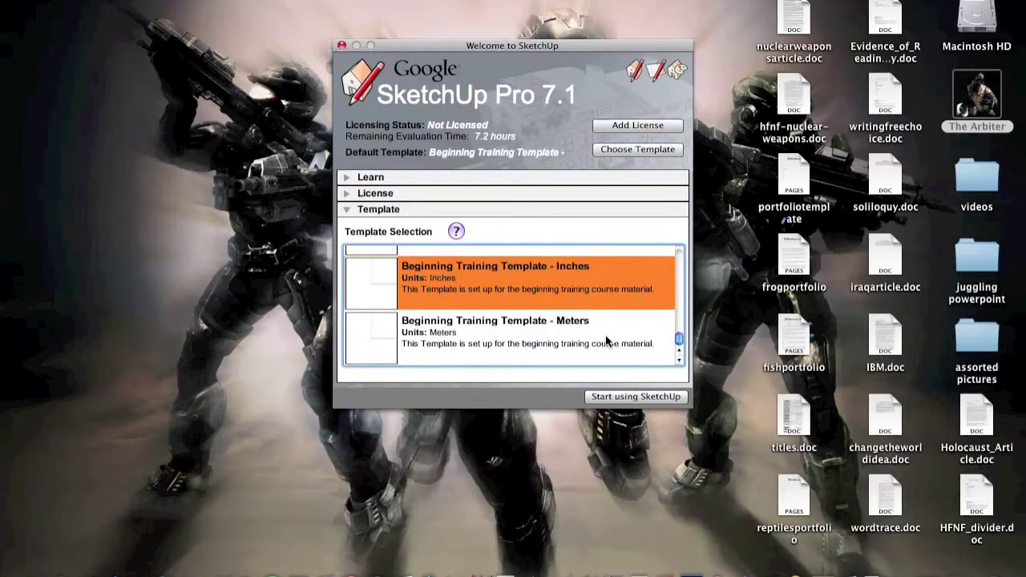
left_click(604, 332)
left_click(583, 291)
left_click(594, 350)
left_click(616, 397)
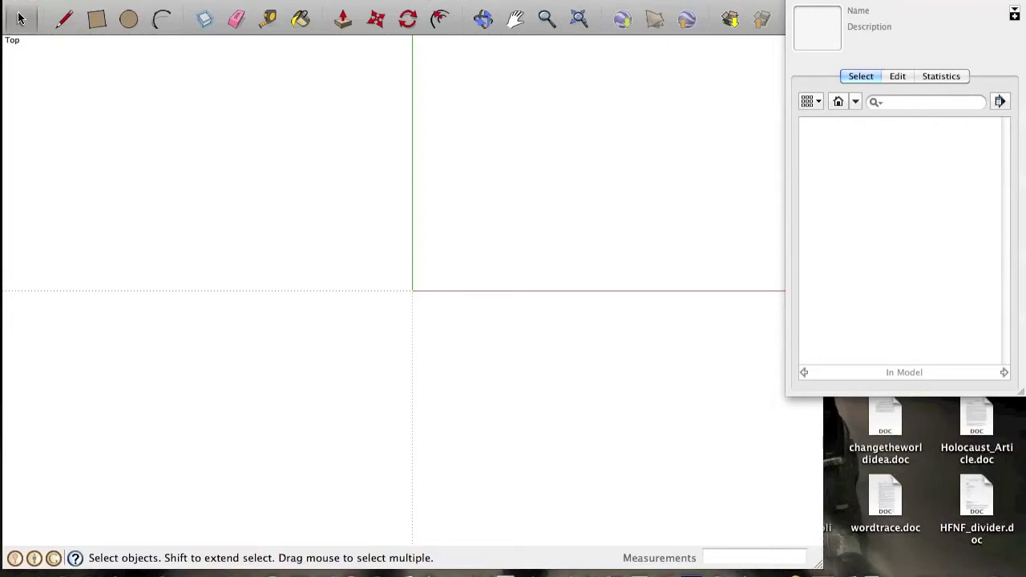
Import Sandbox_Environs.skp from the Downloads folder and place it near the model origin
key("ctrl+F2")
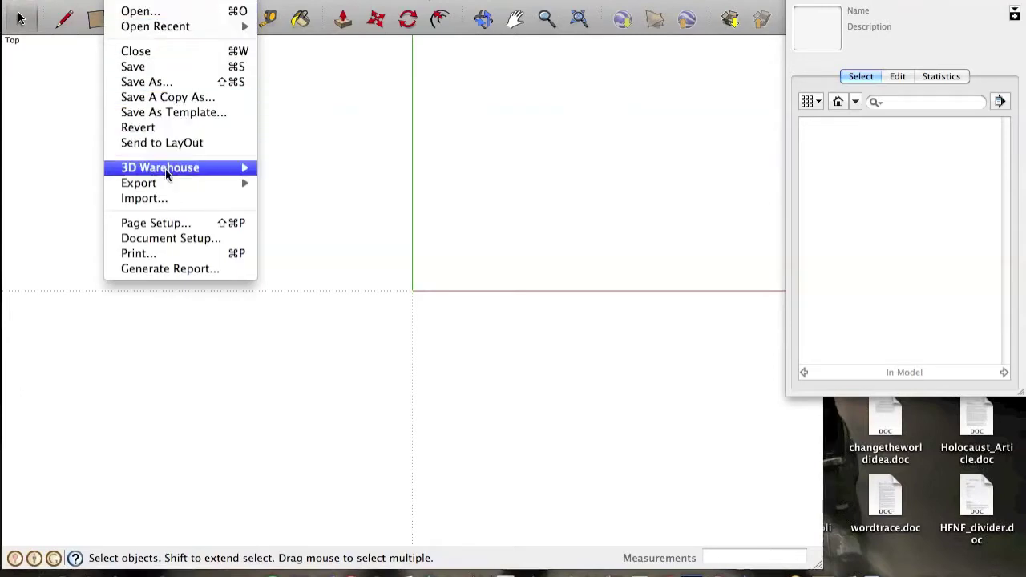
left_click(168, 199)
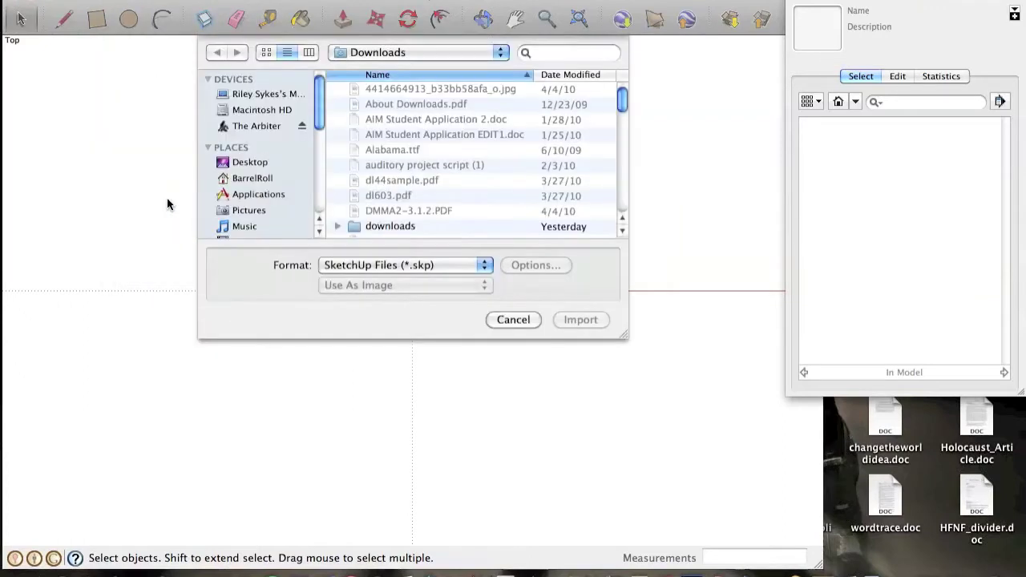
scroll(346, 213, "down", 2)
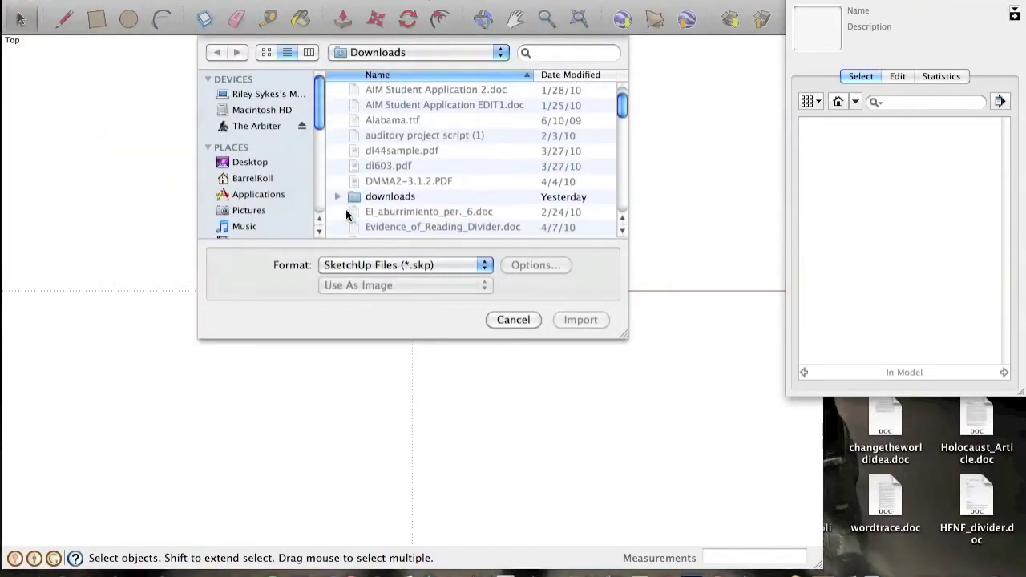
scroll(345, 209, "down", 10)
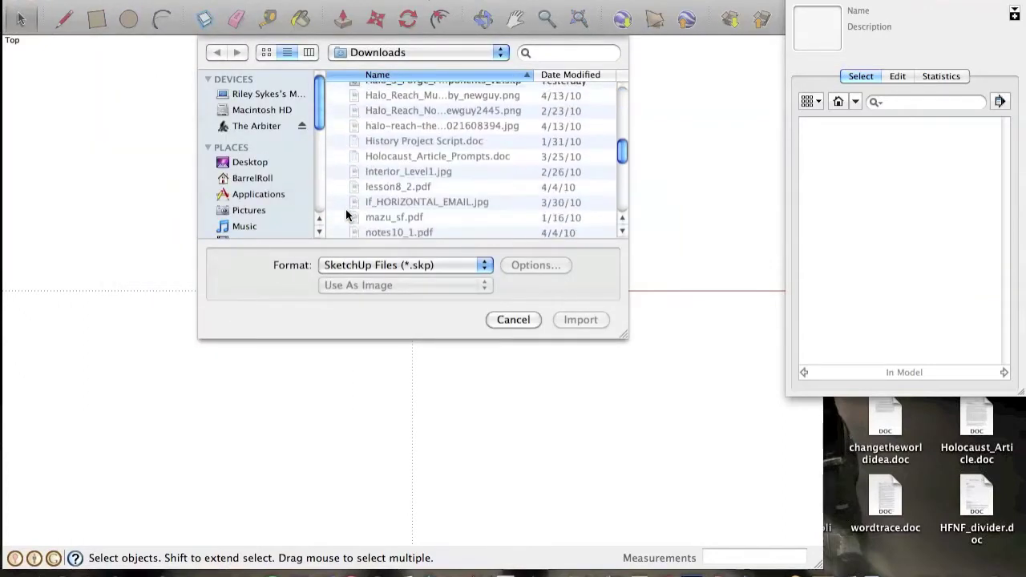
left_click(412, 106)
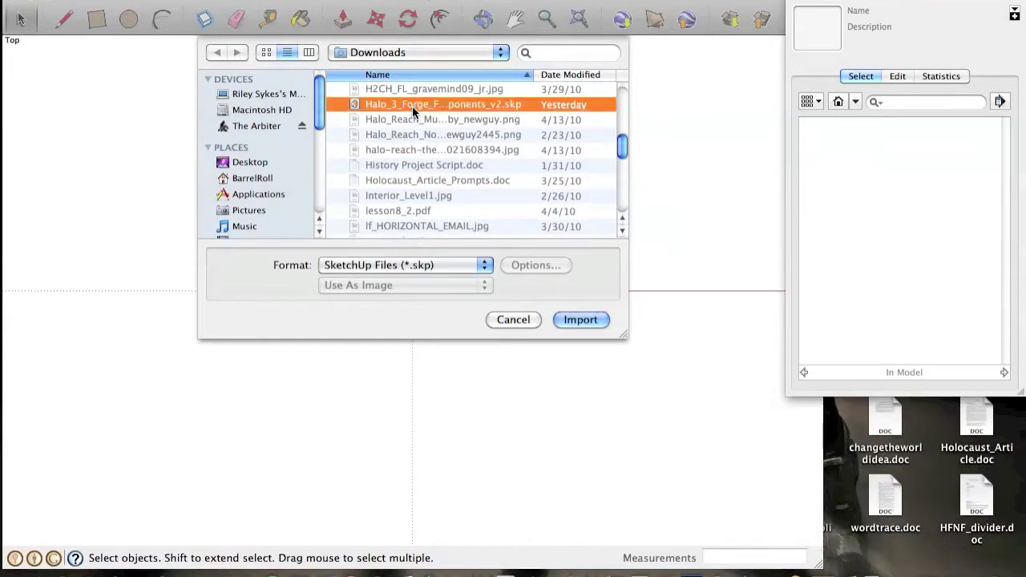
scroll(405, 200, "down", 12)
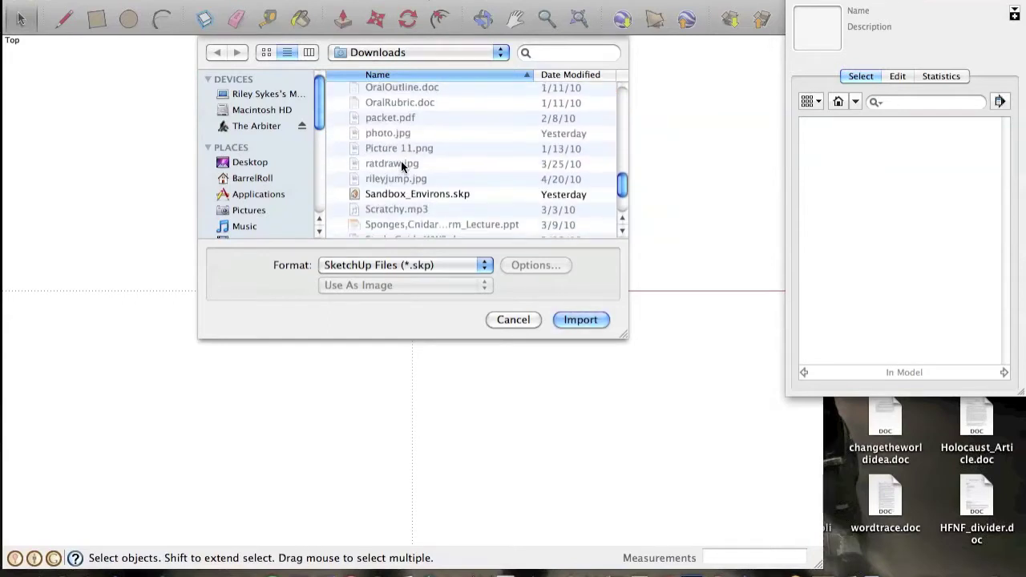
left_click(401, 194)
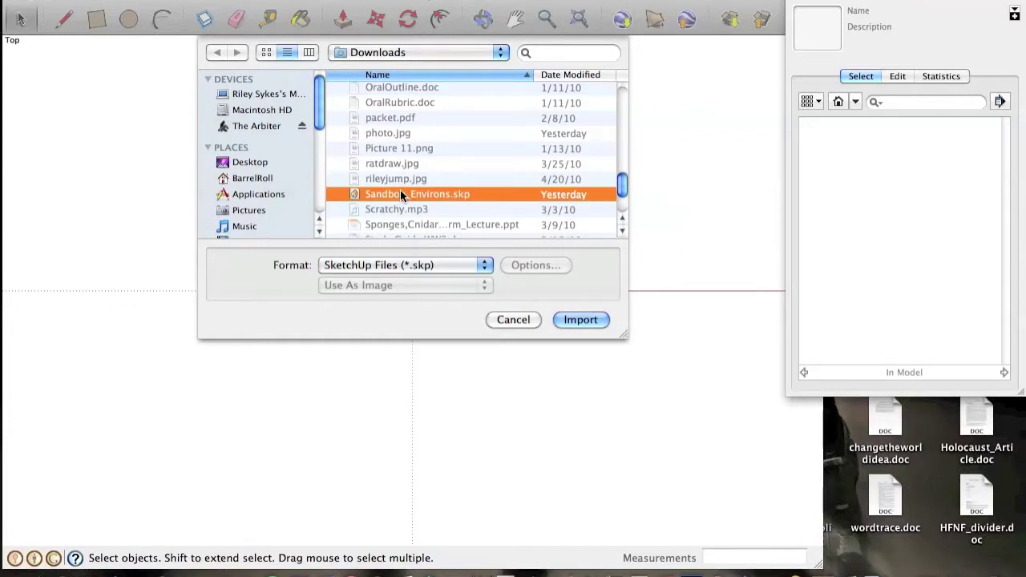
left_click(575, 320)
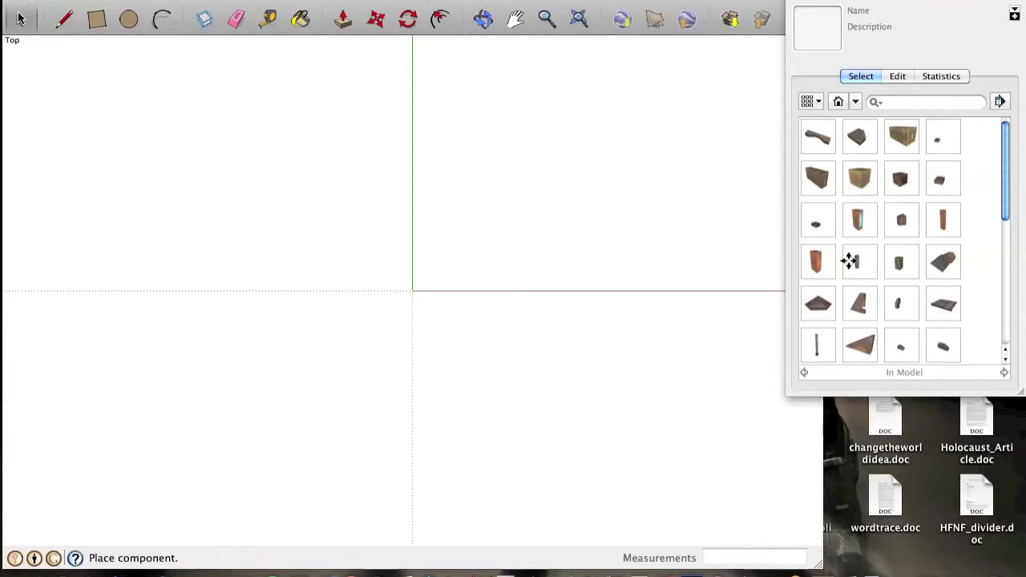
left_click(857, 210)
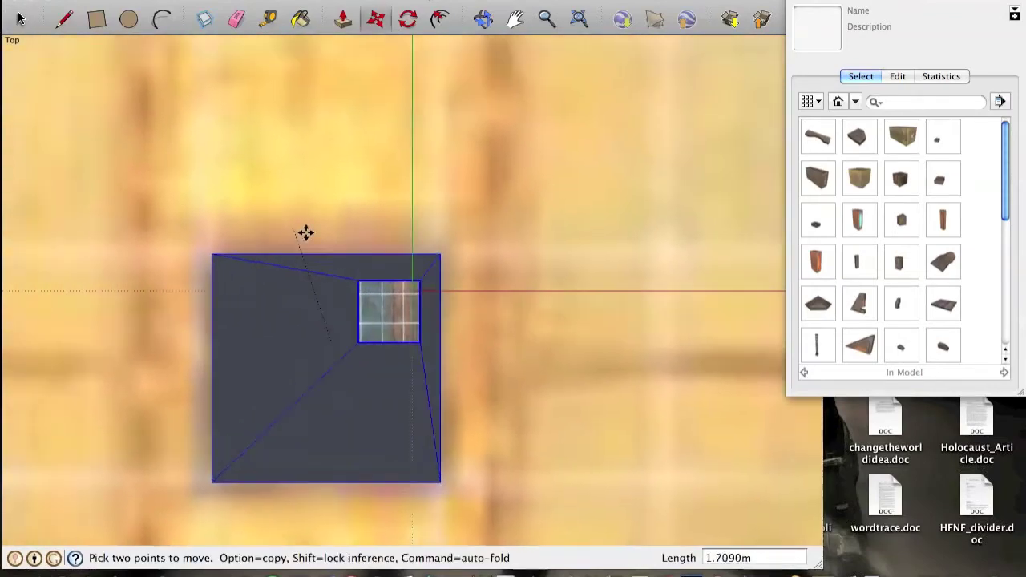
left_click(360, 227)
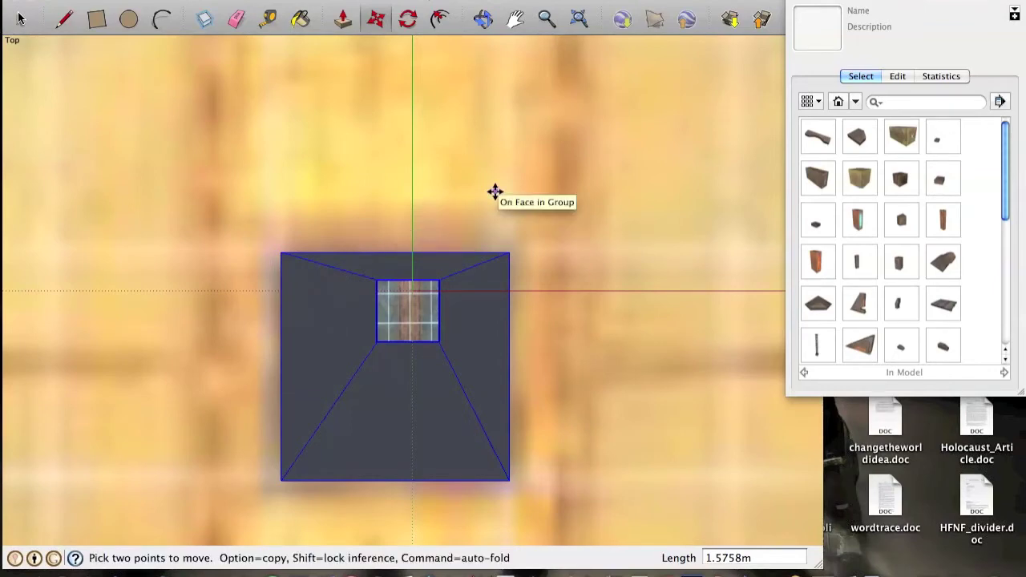
Show the whole imported Sandbox environment in an angled 3D view and clear its selection
scroll(495, 190, "down", 10)
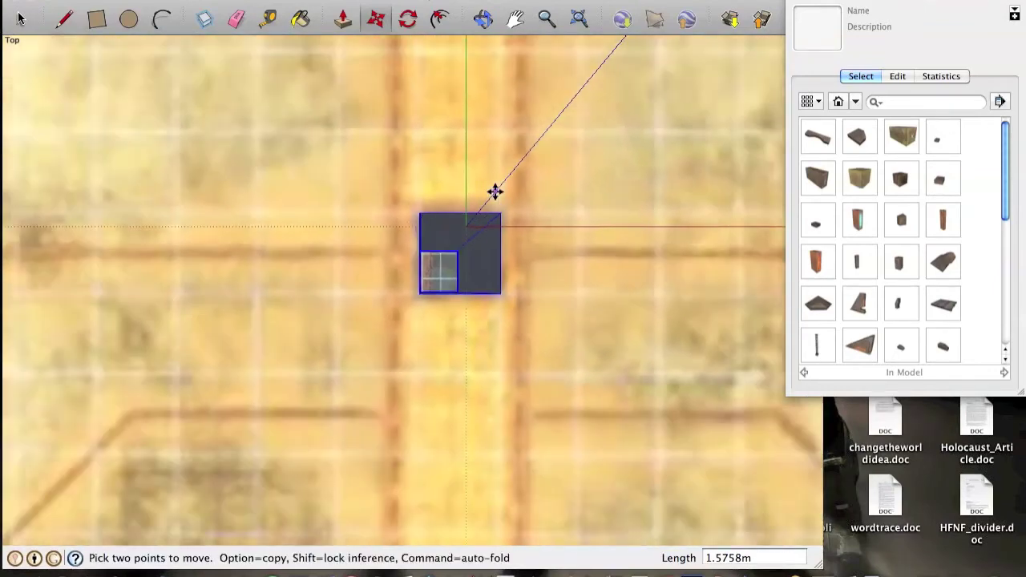
scroll(494, 190, "down", 5)
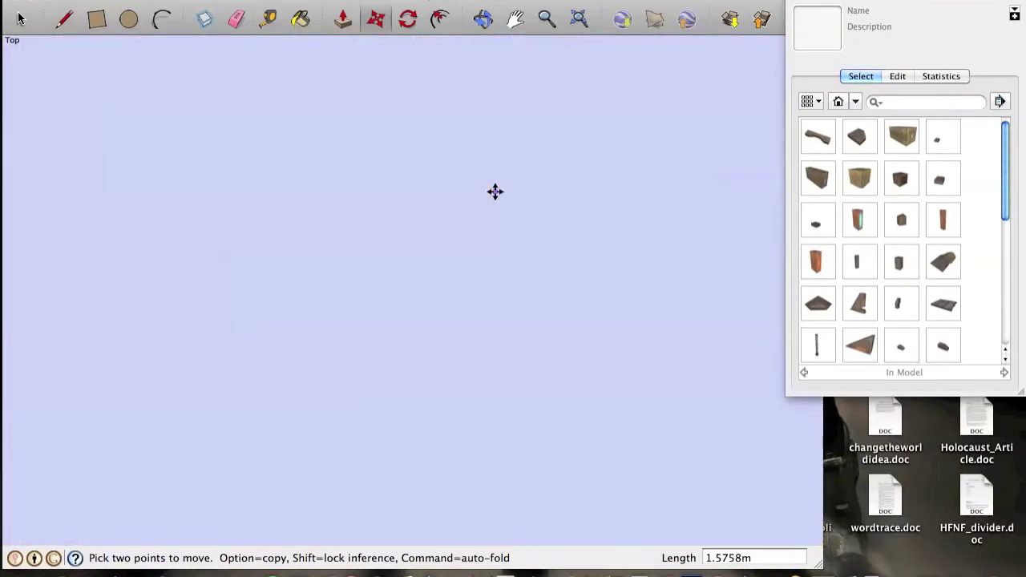
scroll(494, 192, "down", 10)
scroll(495, 191, "down", 5)
scroll(494, 191, "up", 5)
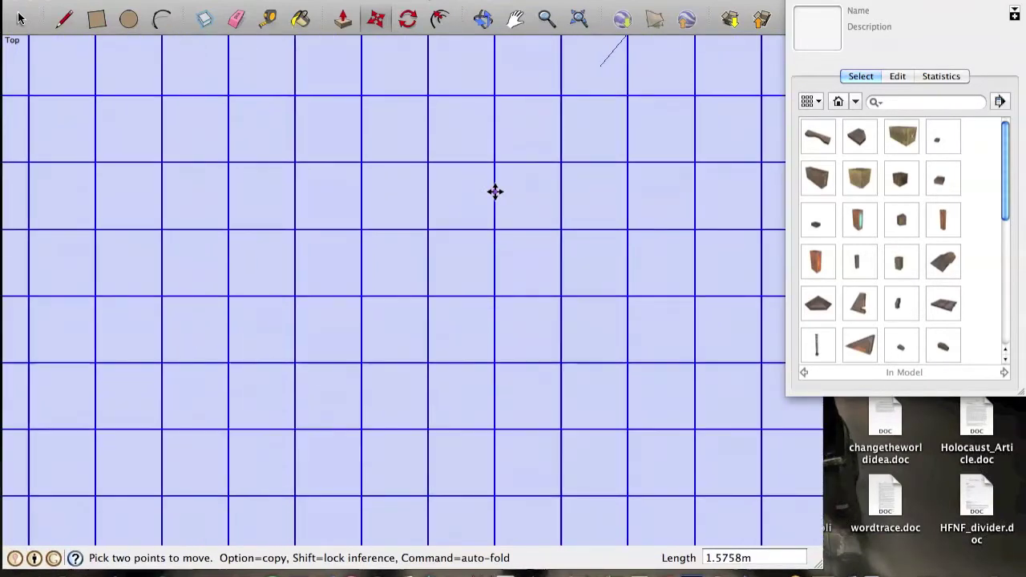
left_click(482, 19)
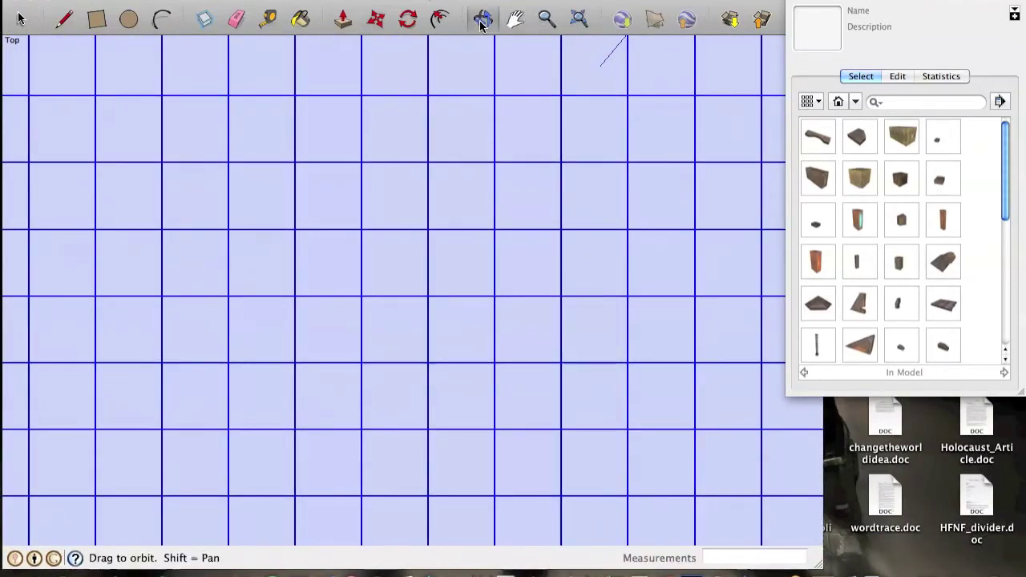
left_click_drag(579, 363, 380, 277)
scroll(380, 277, "down", 10)
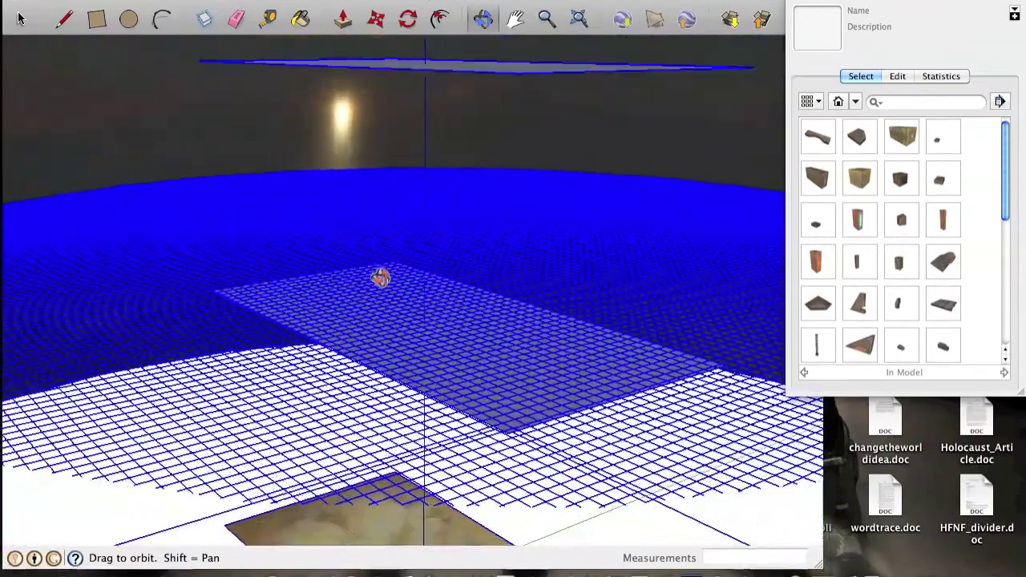
scroll(379, 277, "down", 10)
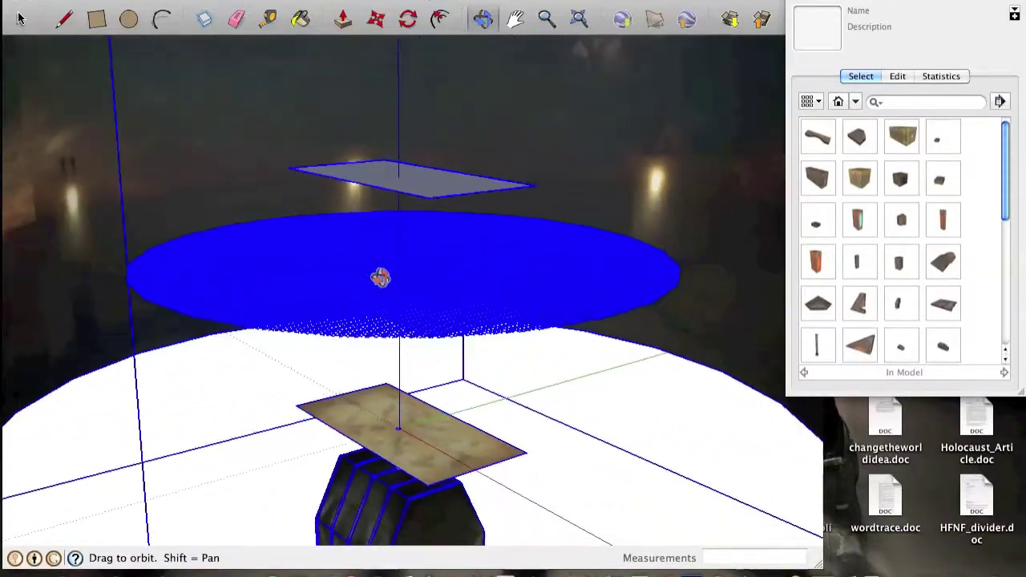
scroll(379, 277, "up", 5)
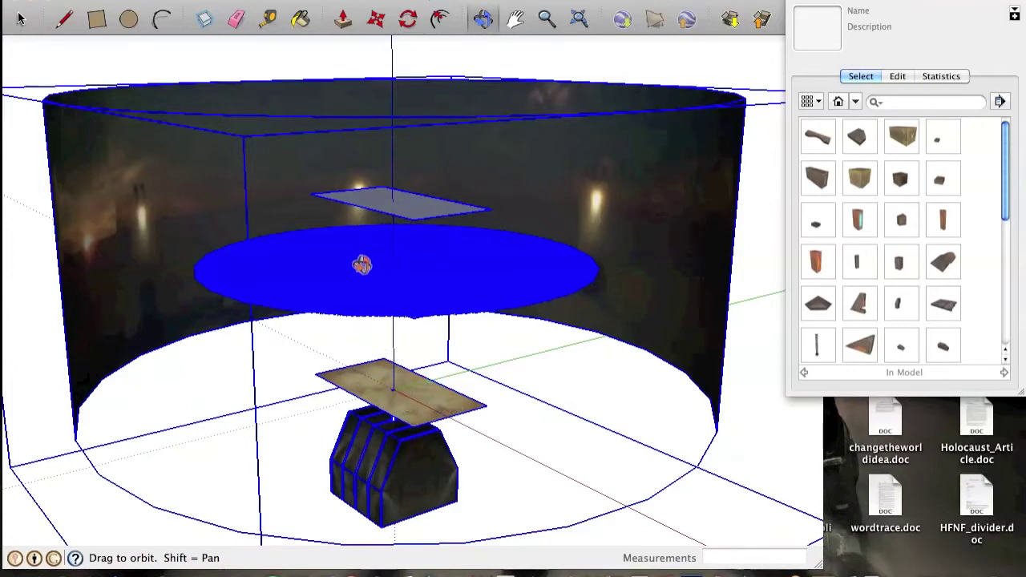
left_click(20, 22)
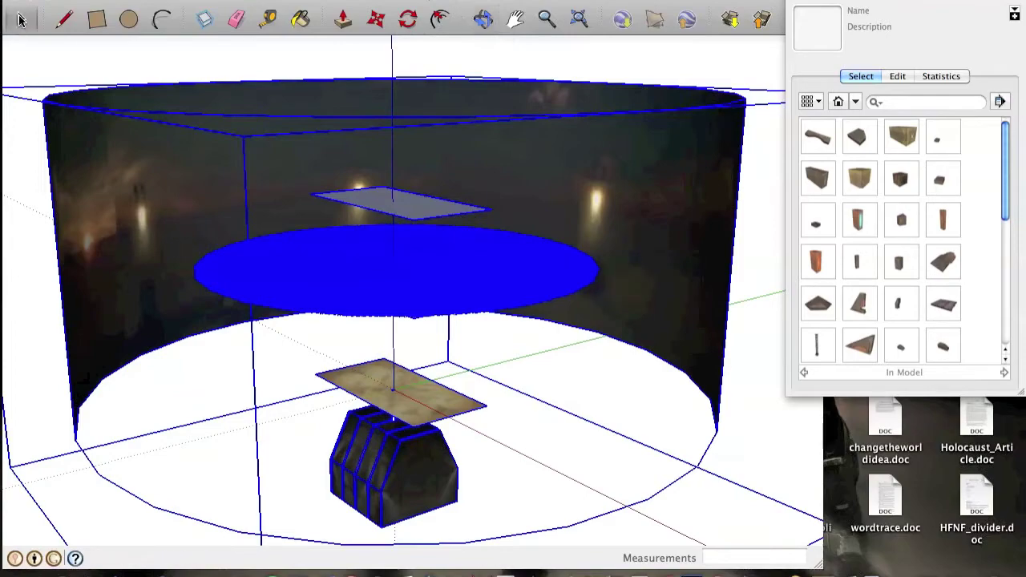
left_click(26, 55)
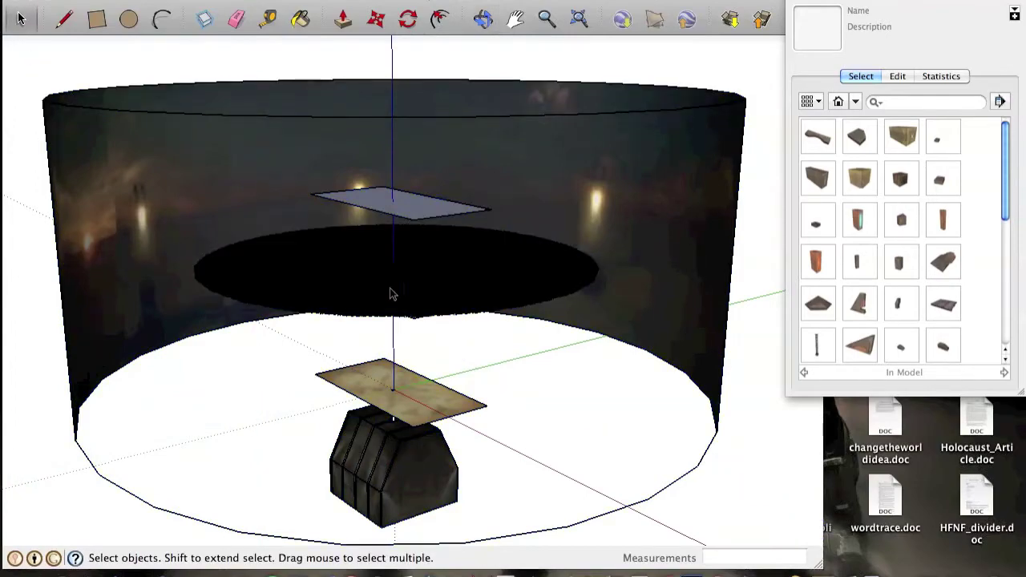
Examine the environment's grid level and rectangular platform up close, then fit the whole model in view
scroll(394, 291, "up", 6)
scroll(404, 320, "up", 2)
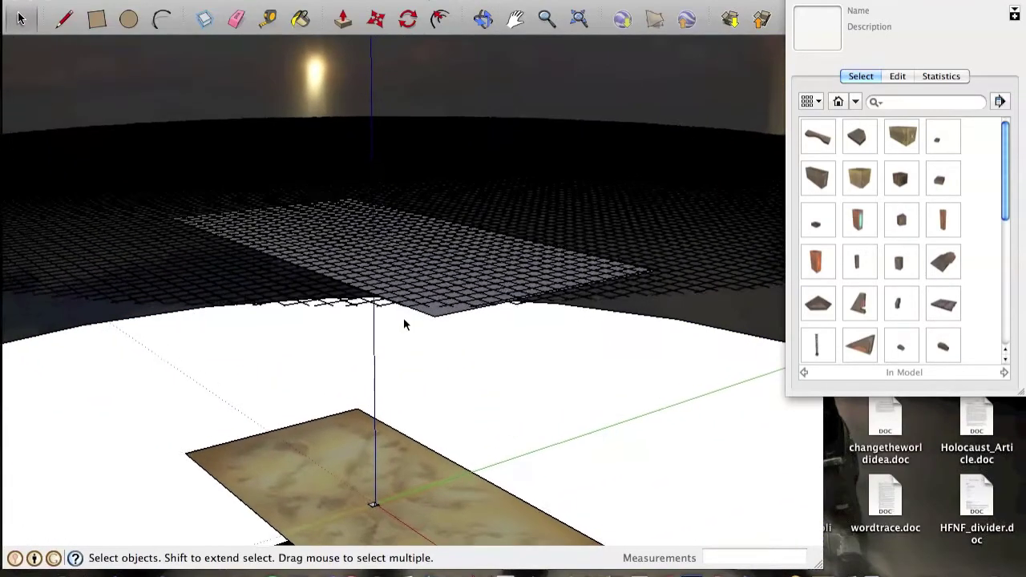
left_click(516, 17)
left_click_drag(445, 170, 453, 430)
left_click_drag(321, 163, 372, 336)
left_click_drag(352, 247, 473, 350)
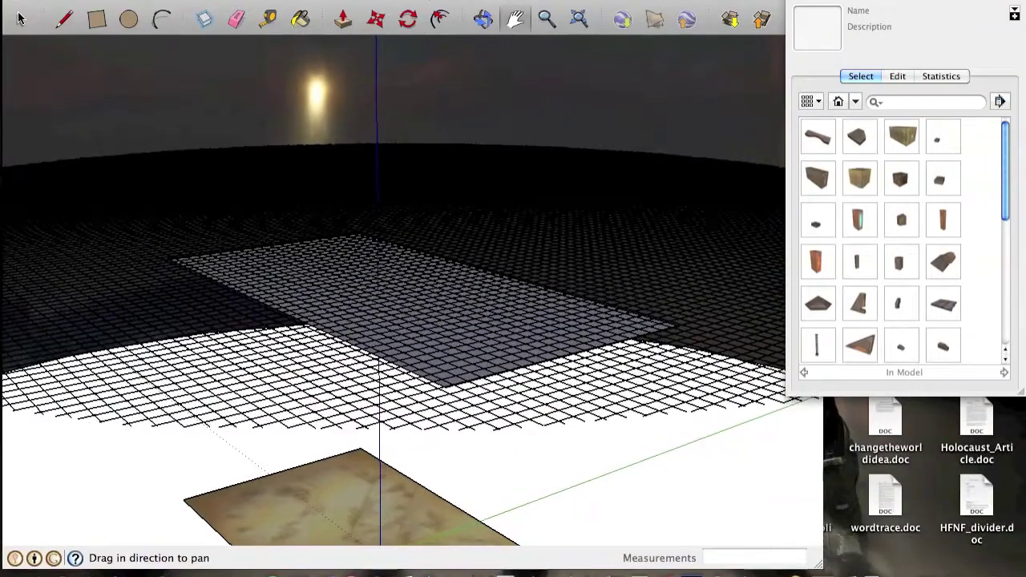
scroll(355, 257, "up", 5)
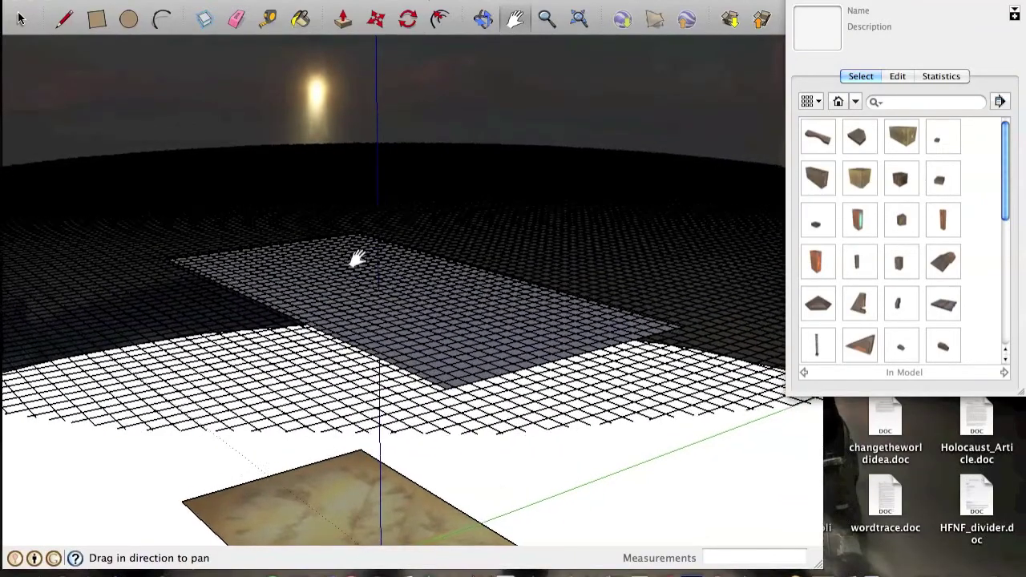
scroll(357, 258, "up", 5)
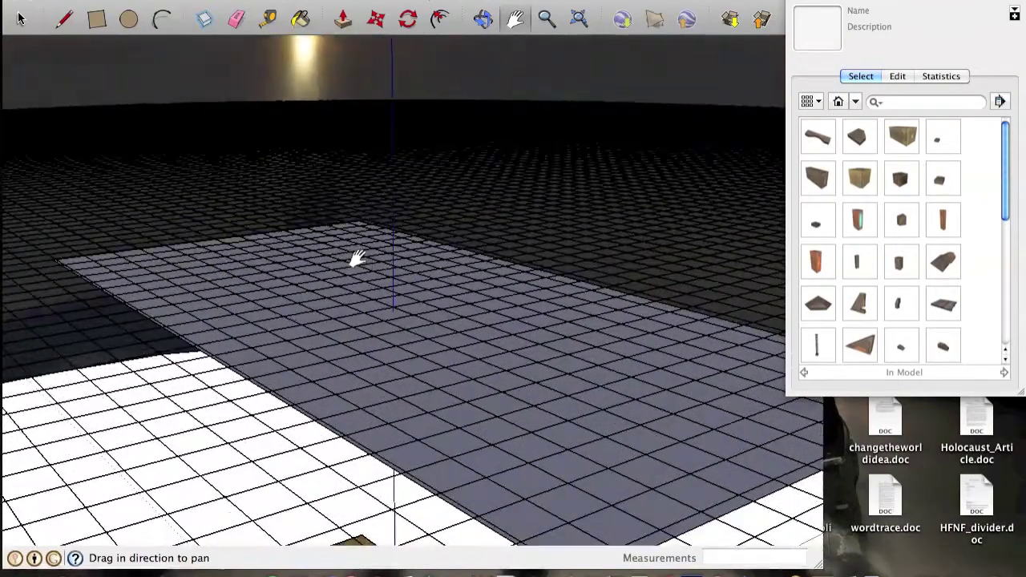
scroll(357, 258, "down", 5)
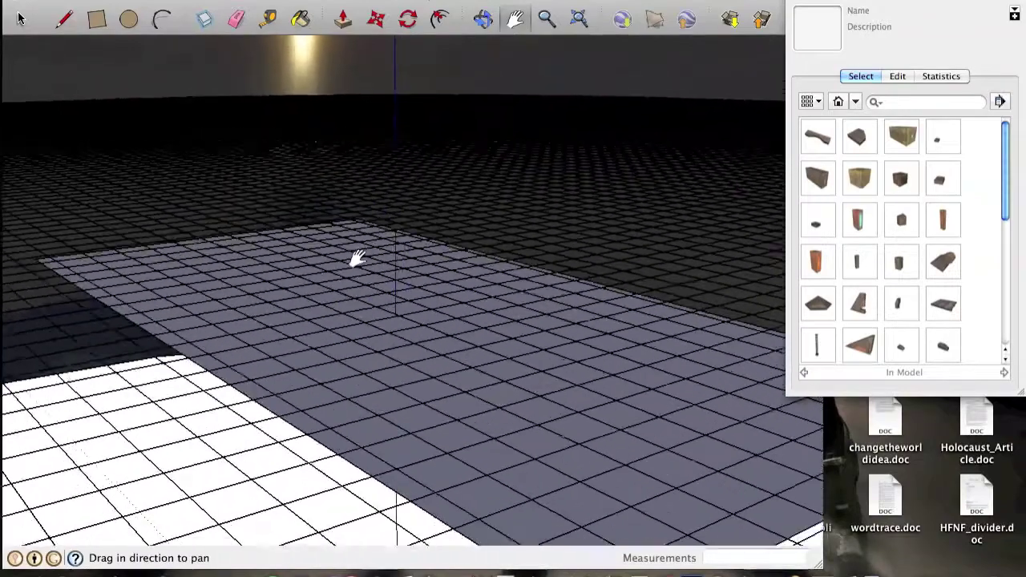
left_click(579, 18)
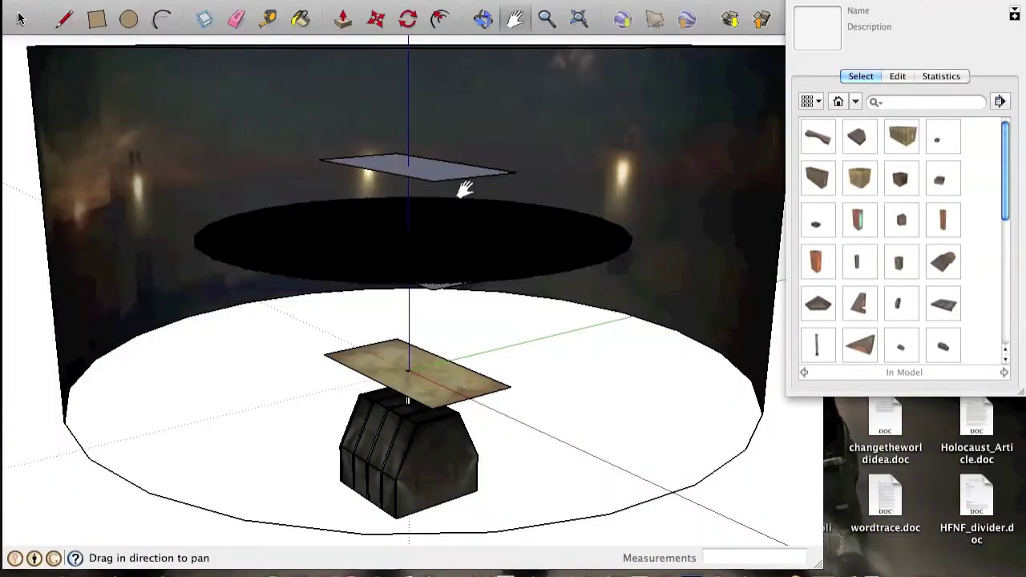
left_click_drag(405, 240, 425, 321)
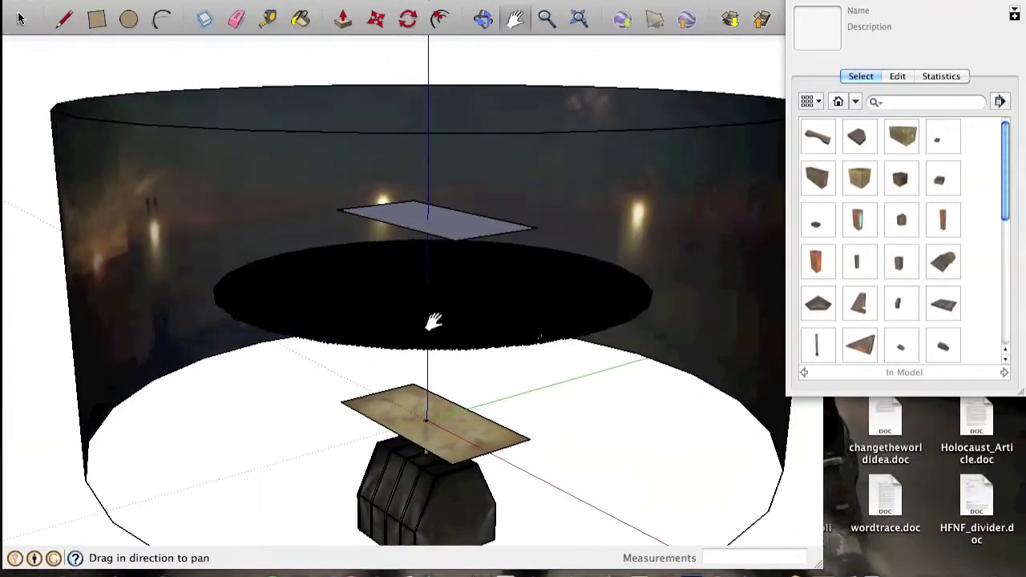
left_click(578, 19)
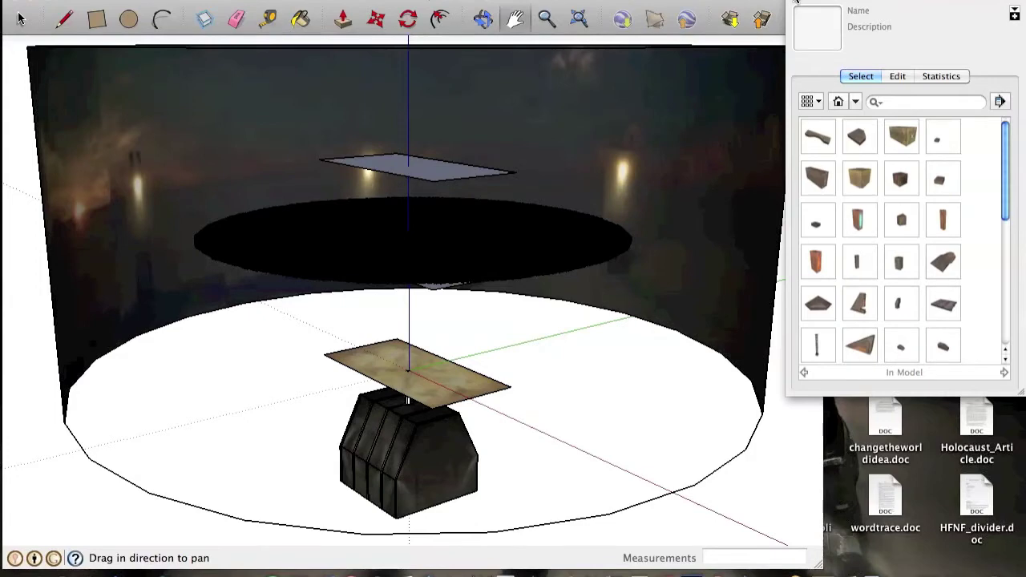
Close the Components window and reopen it
left_click(795, 2)
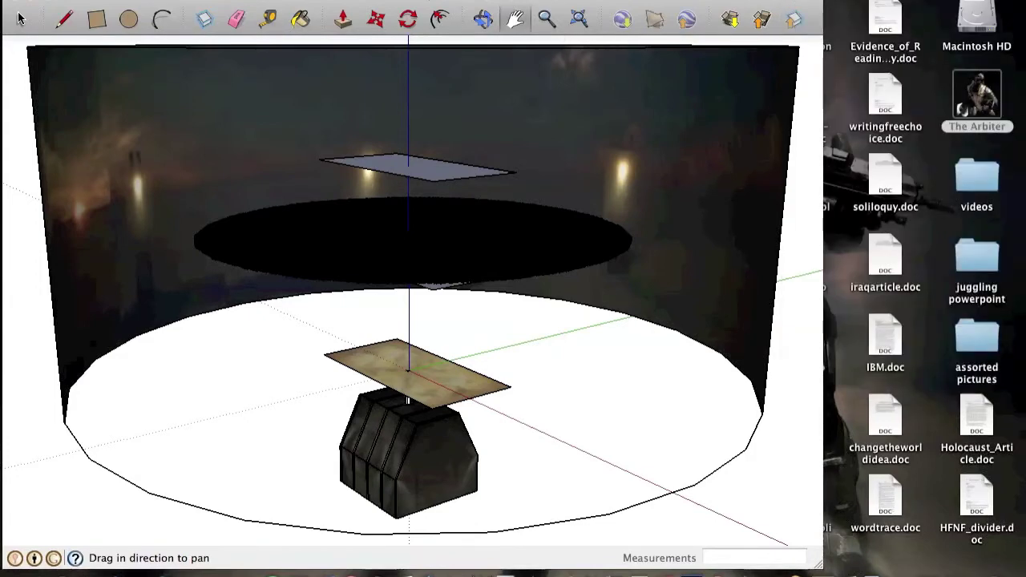
left_click(330, 0)
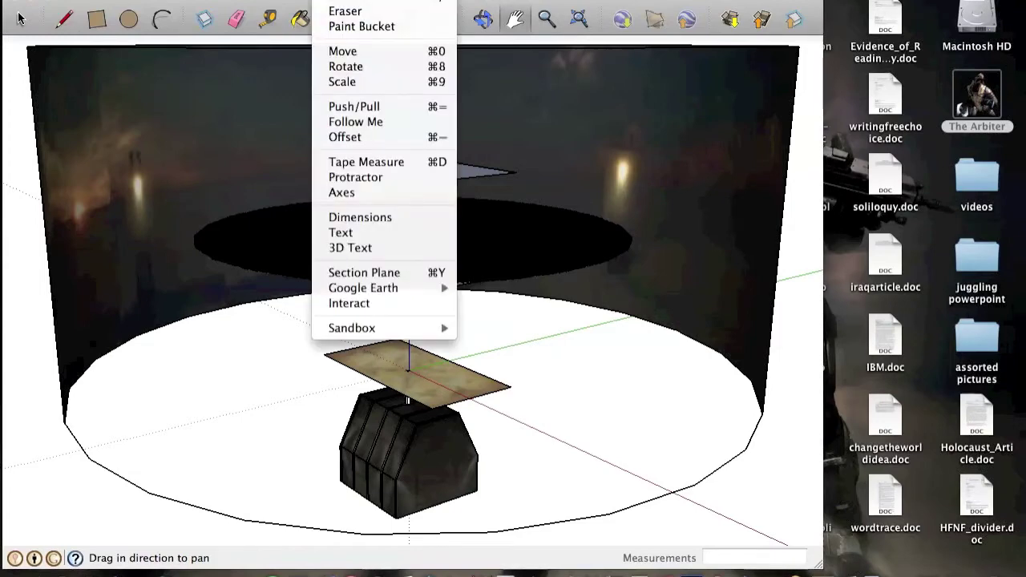
mouse_move(381, 0)
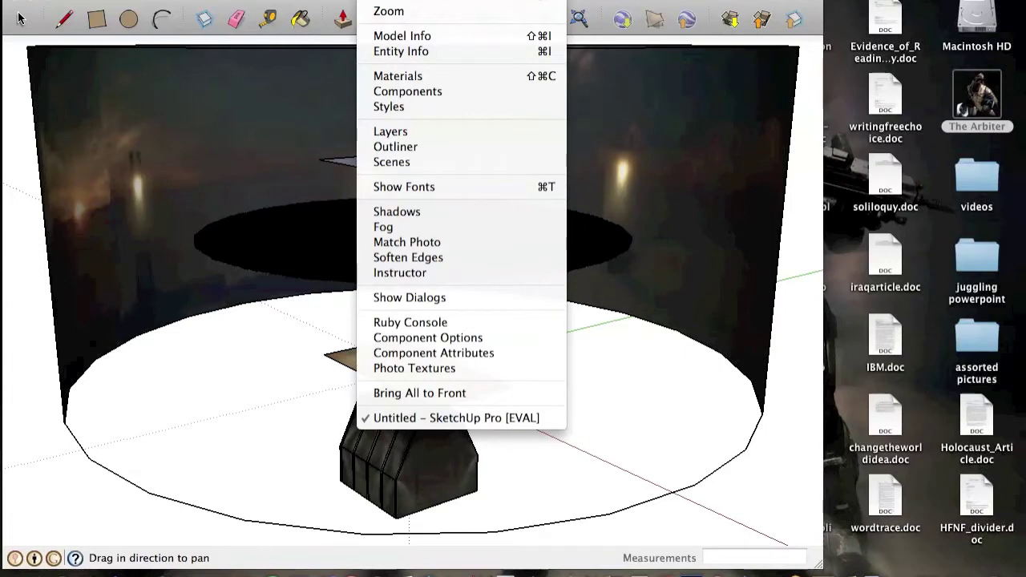
left_click(470, 94)
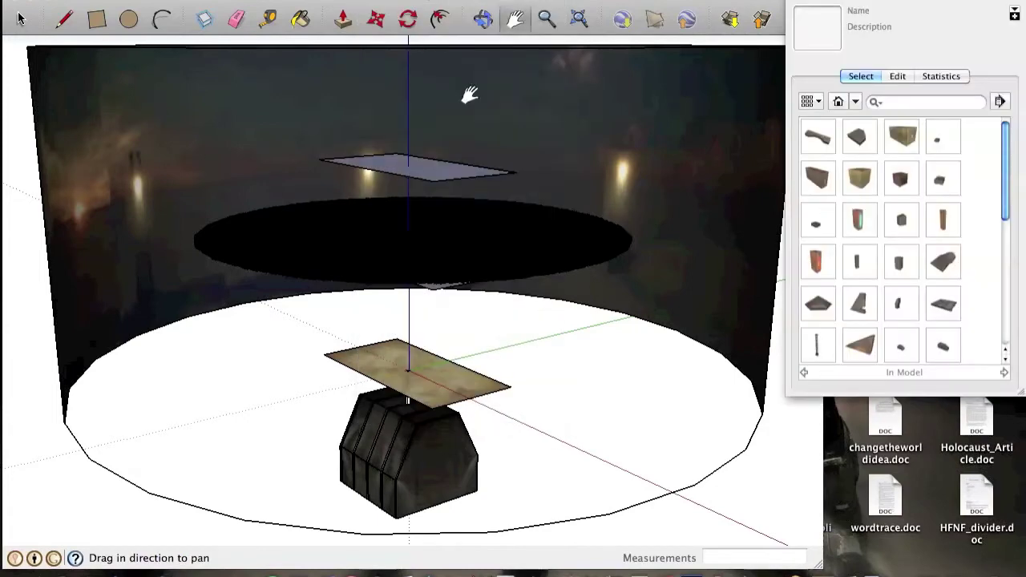
Insert a Tube Corner from the in-model components above the rectangular platform's grid, near its far edge
scroll(843, 217, "down", 10)
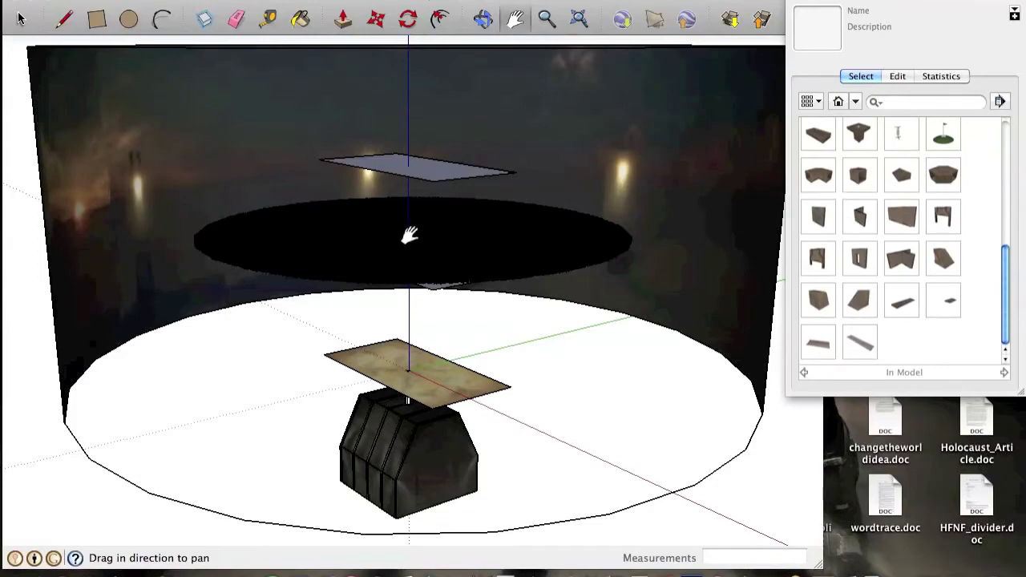
scroll(409, 235, "up", 5)
scroll(409, 235, "up", 6)
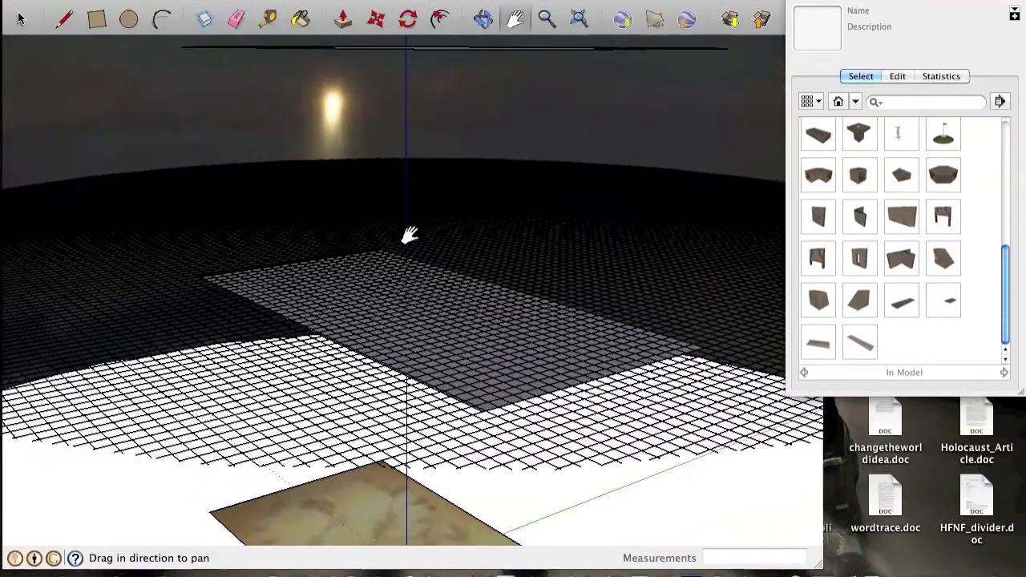
scroll(411, 238, "up", 2)
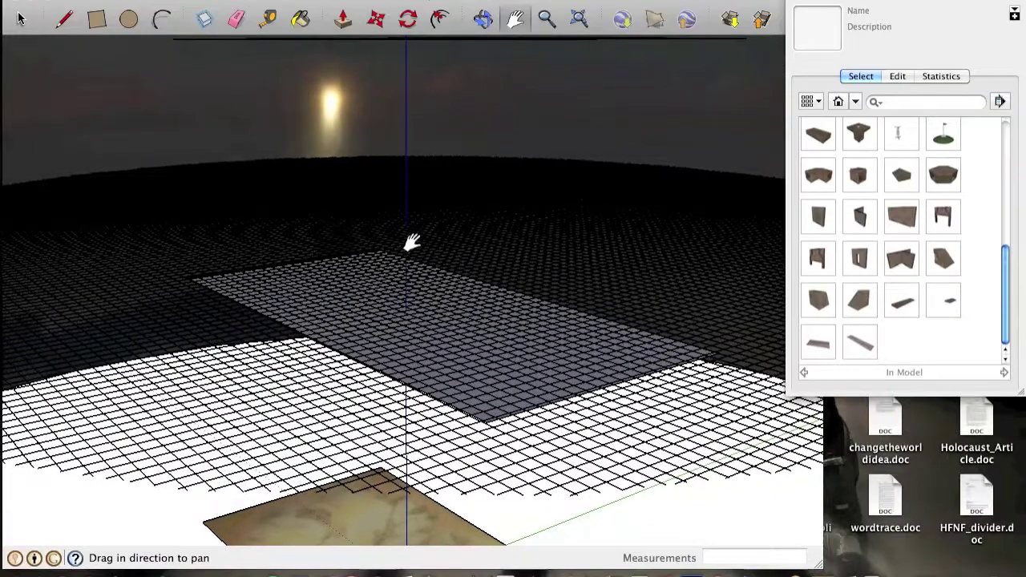
scroll(410, 376, "up", 3)
scroll(409, 391, "up", 2)
left_click_drag(389, 217, 416, 332)
scroll(417, 336, "up", 3)
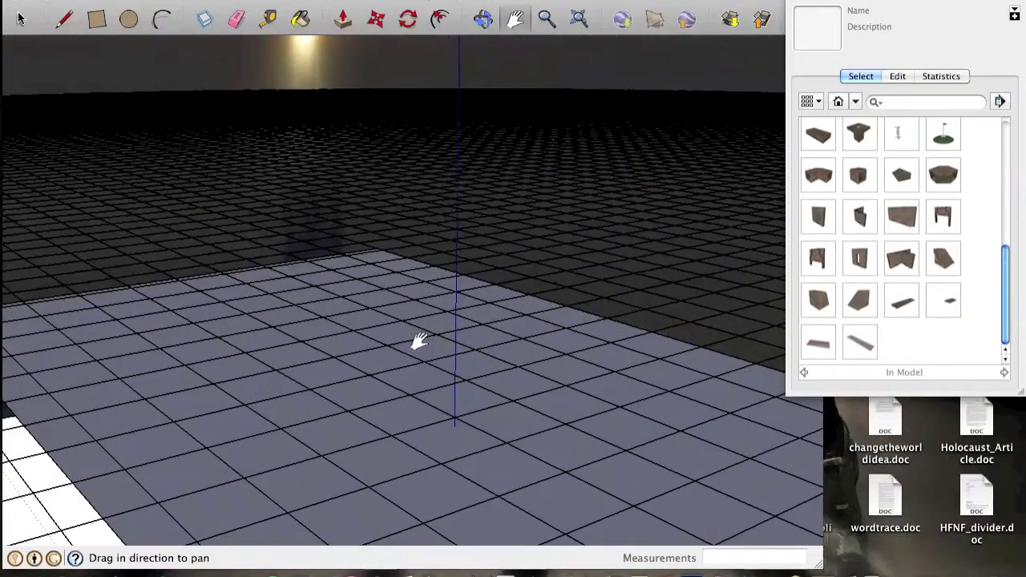
left_click(481, 18)
left_click_drag(366, 275, 478, 364)
left_click_drag(488, 371, 418, 91)
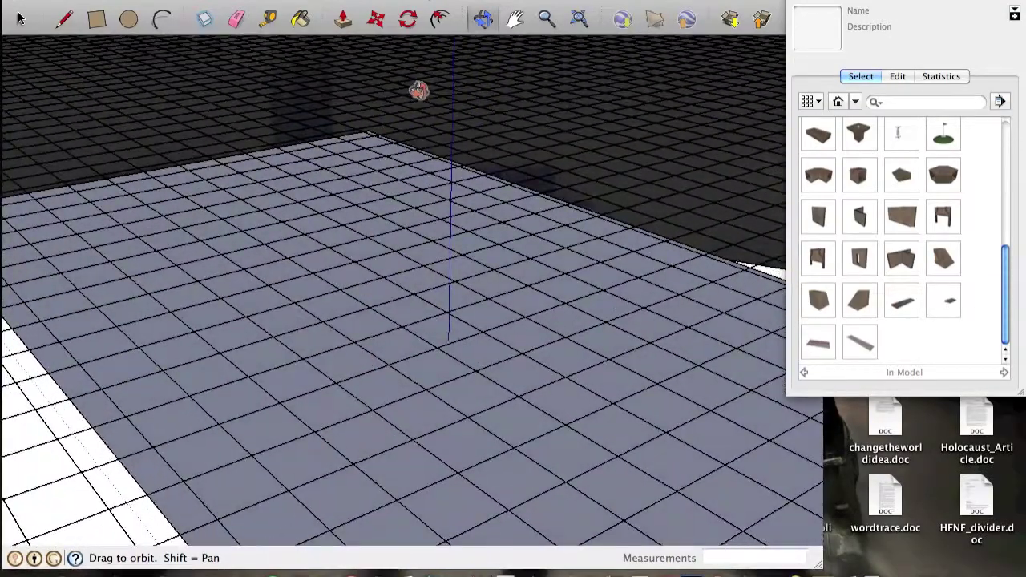
left_click(513, 18)
left_click_drag(348, 167, 337, 272)
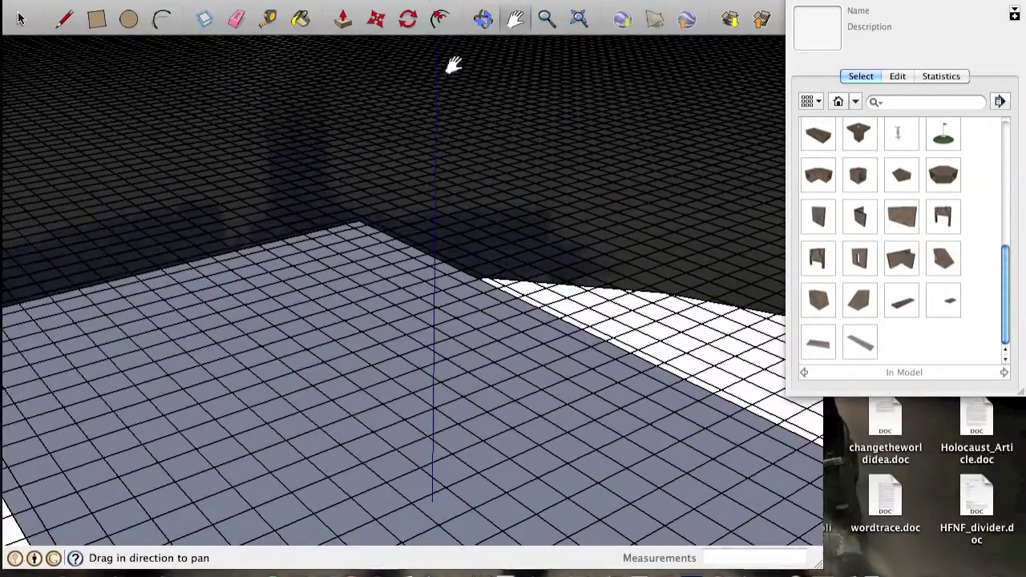
left_click(483, 17)
left_click_drag(390, 160, 559, 159)
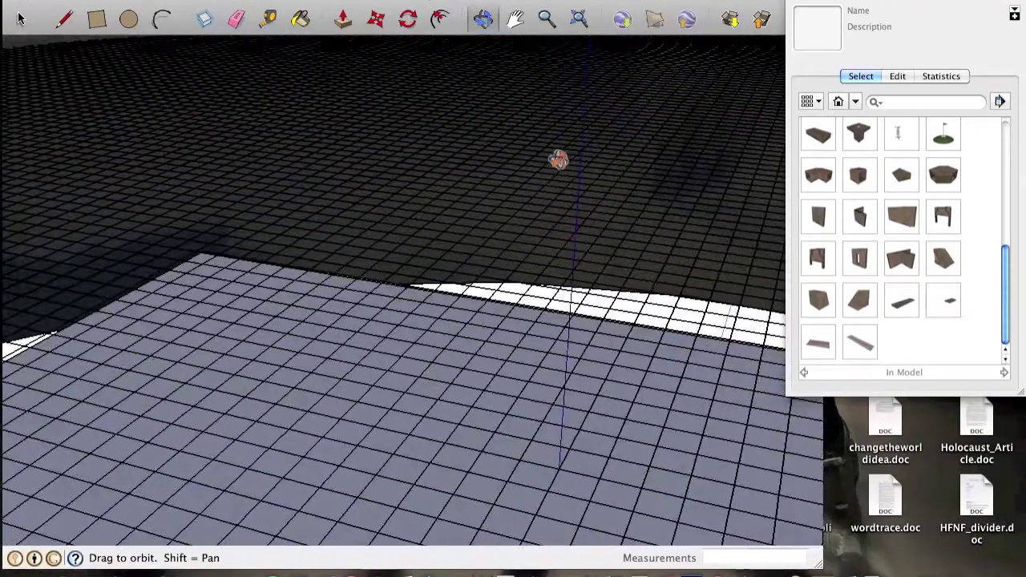
left_click(819, 175)
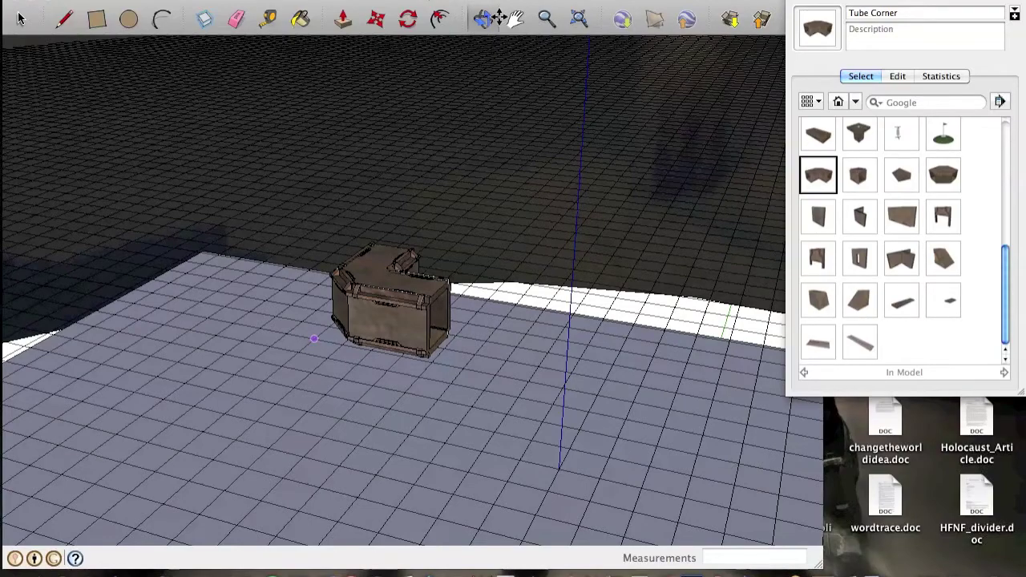
left_click(293, 330)
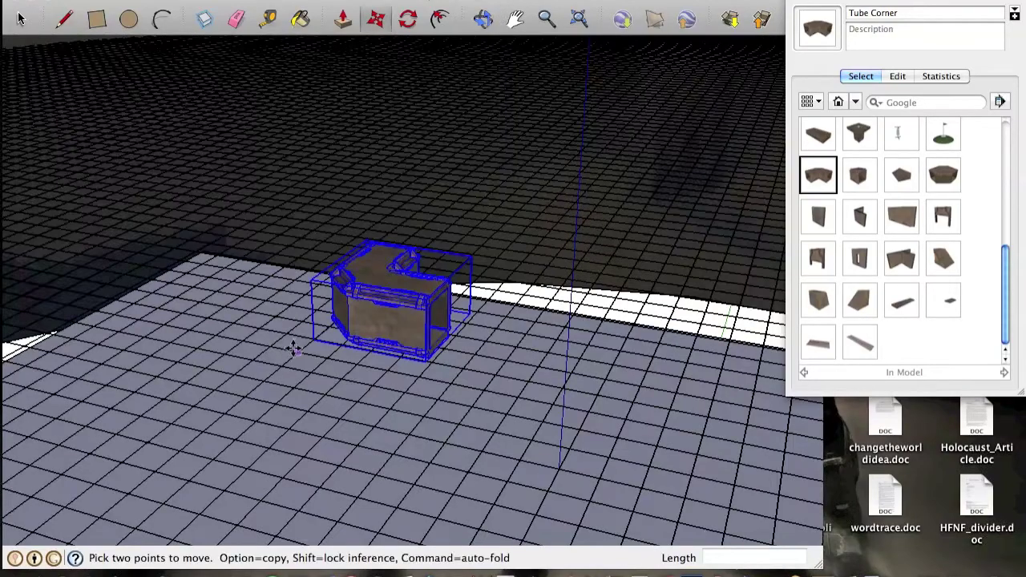
Examine the placed Tube Corner up close from its front, inner corner, back and top
left_click(480, 18)
left_click_drag(512, 259, 514, 225)
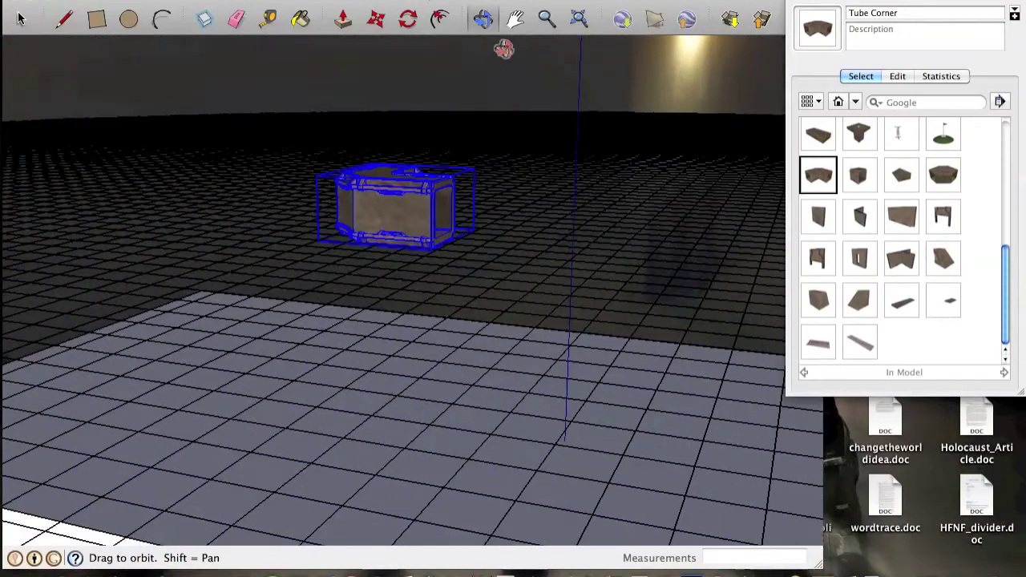
scroll(386, 211, "up", 10)
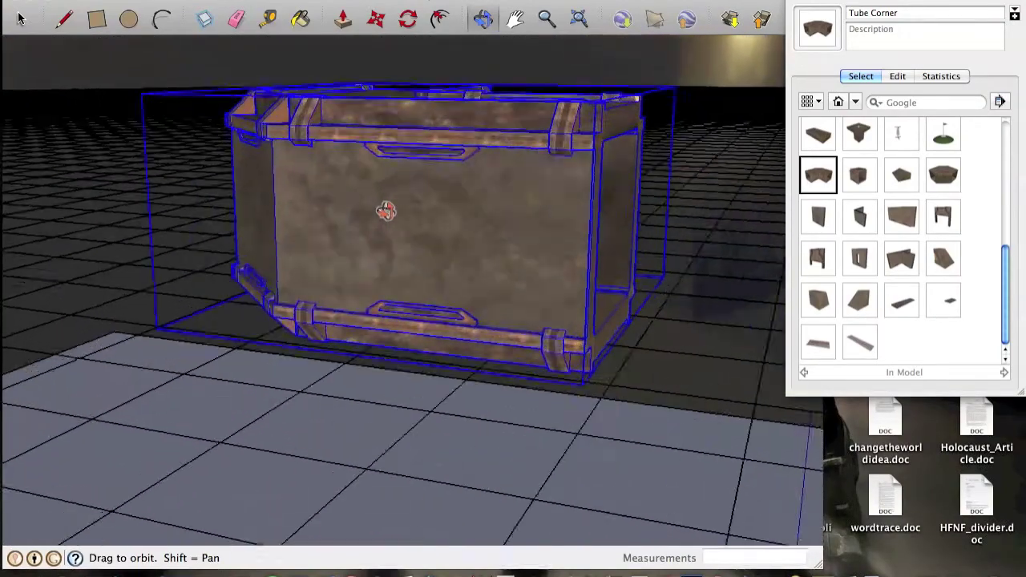
left_click_drag(602, 322, 92, 204)
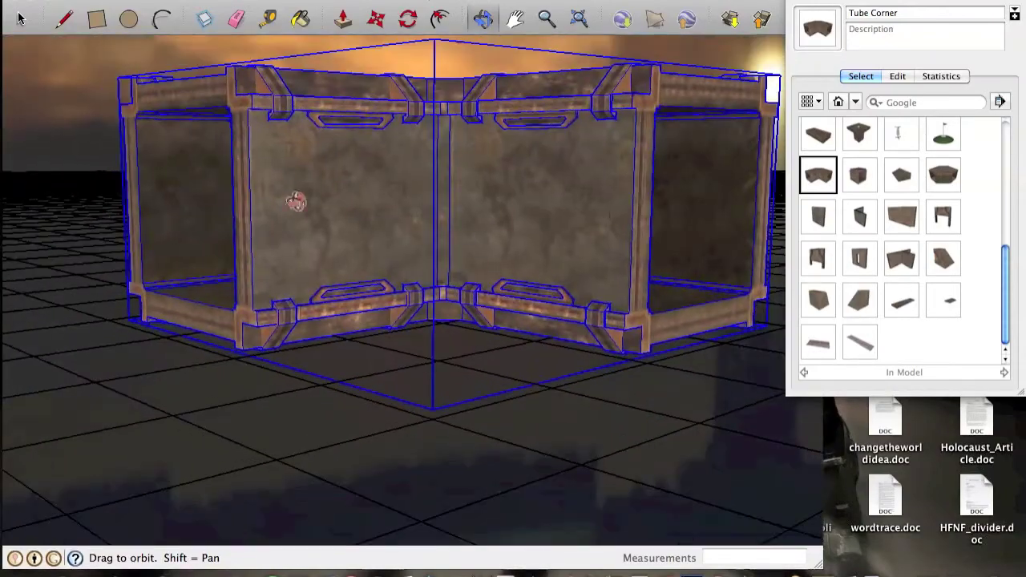
left_click_drag(437, 166, 137, 265)
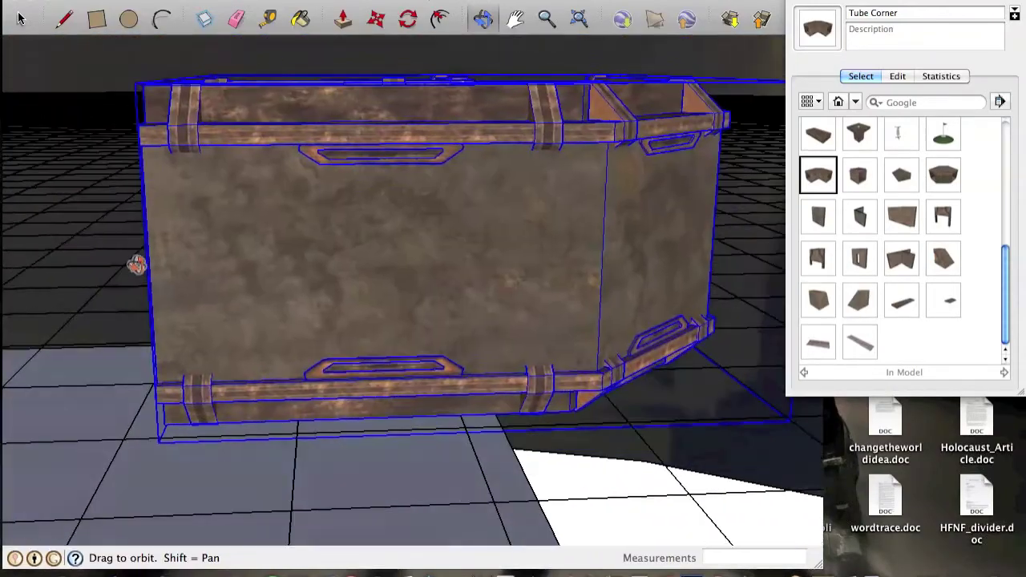
left_click_drag(186, 181, 193, 234)
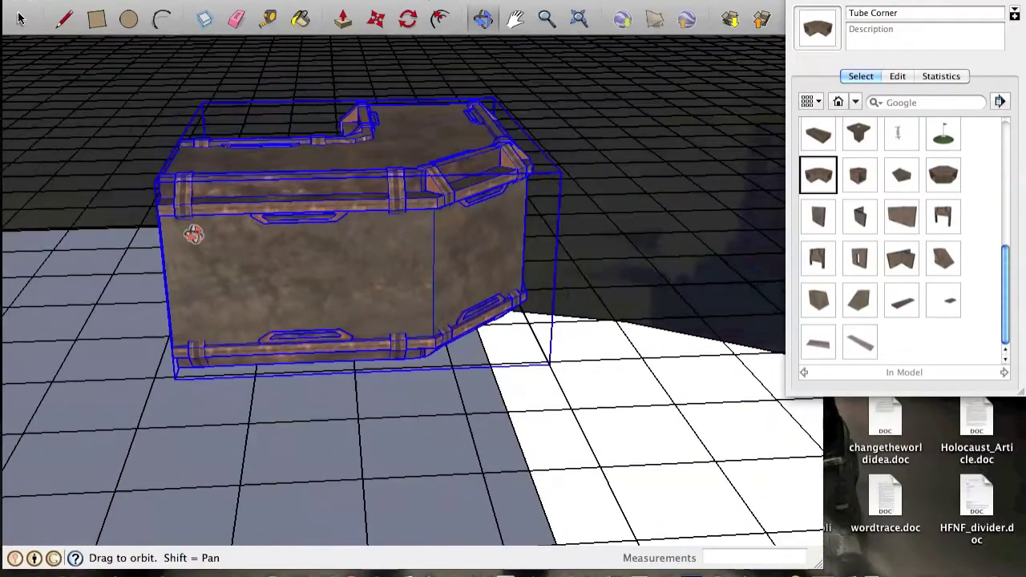
left_click(409, 20)
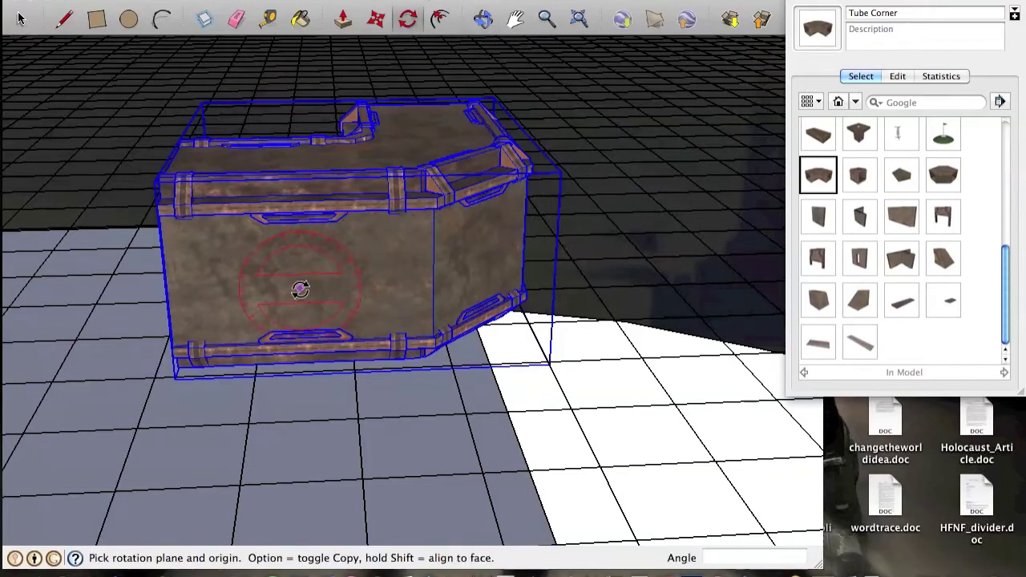
left_click(300, 287)
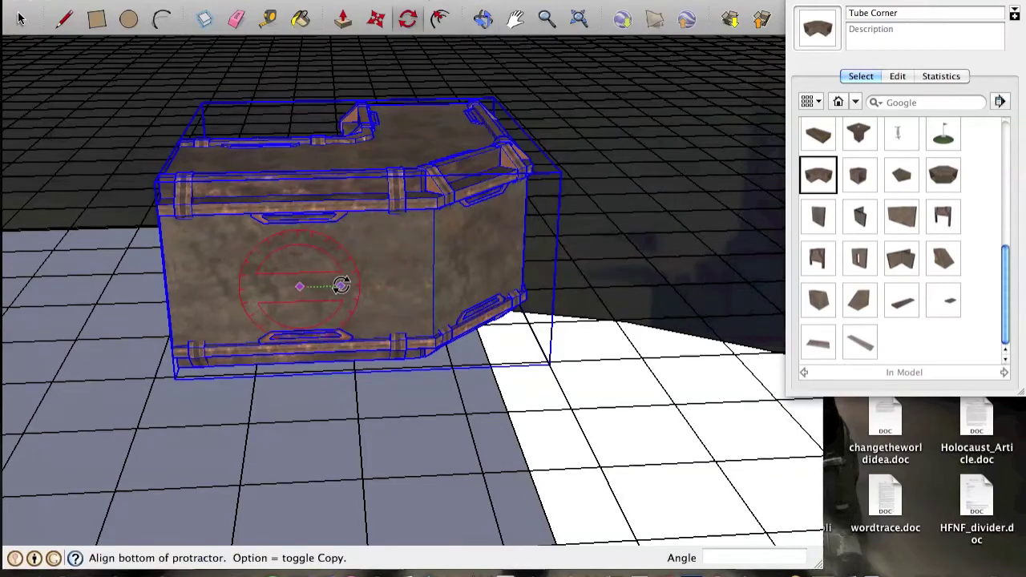
left_click(341, 286)
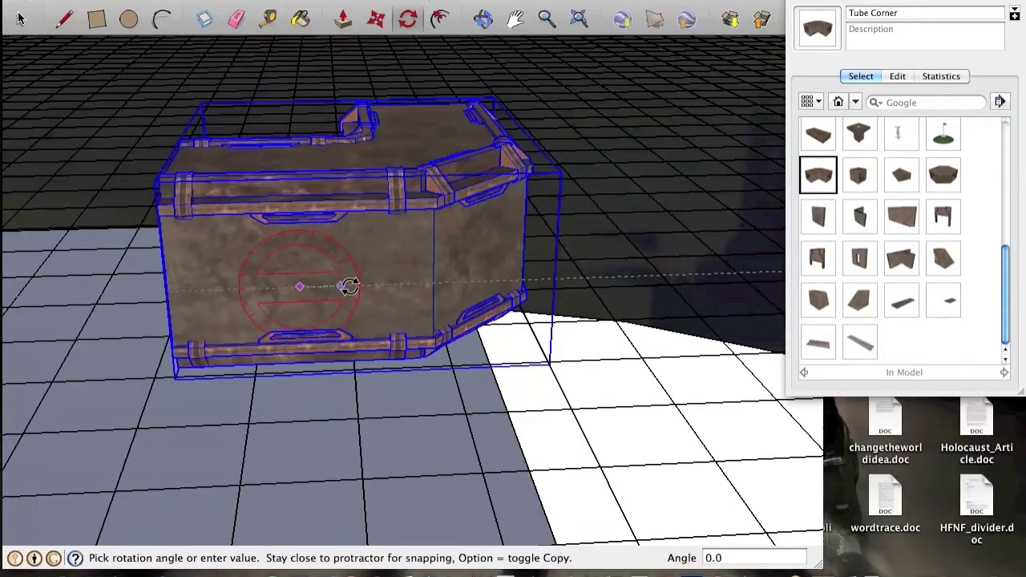
key("Escape")
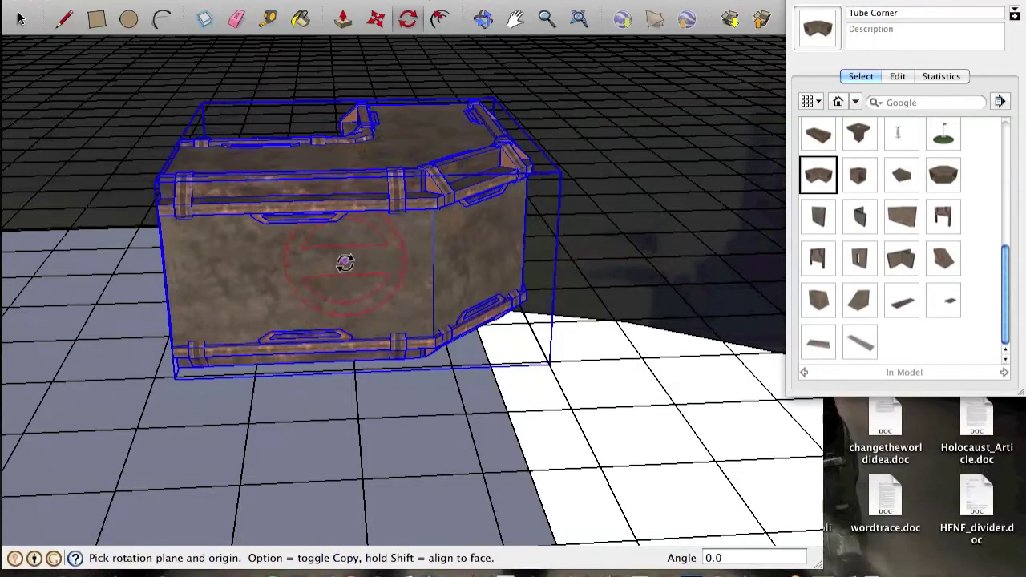
Rotate the Tube Corner 90 degrees about the green axis so one of its arms points straight up
left_click(483, 19)
left_click_drag(418, 188, 483, 295)
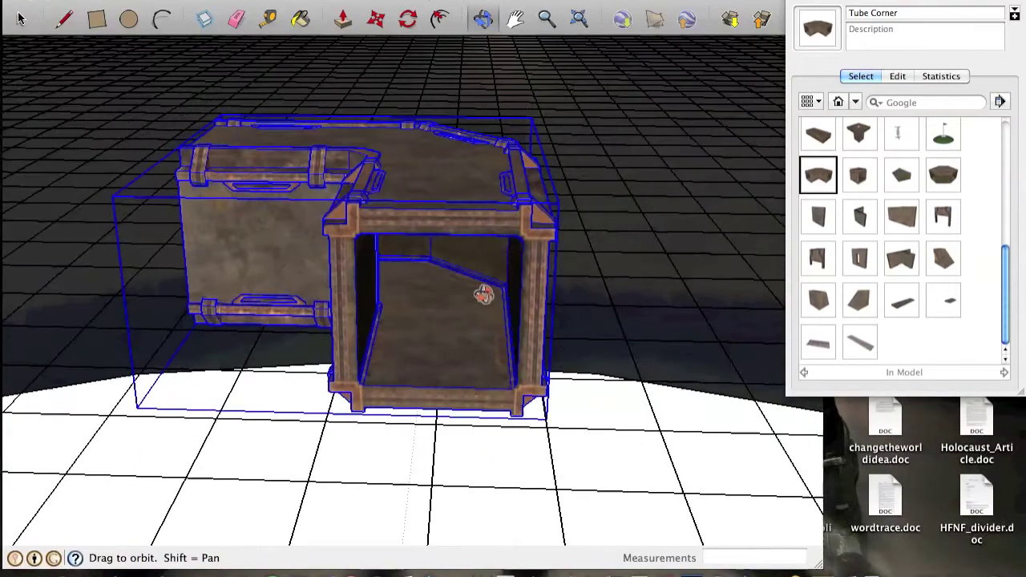
left_click(408, 21)
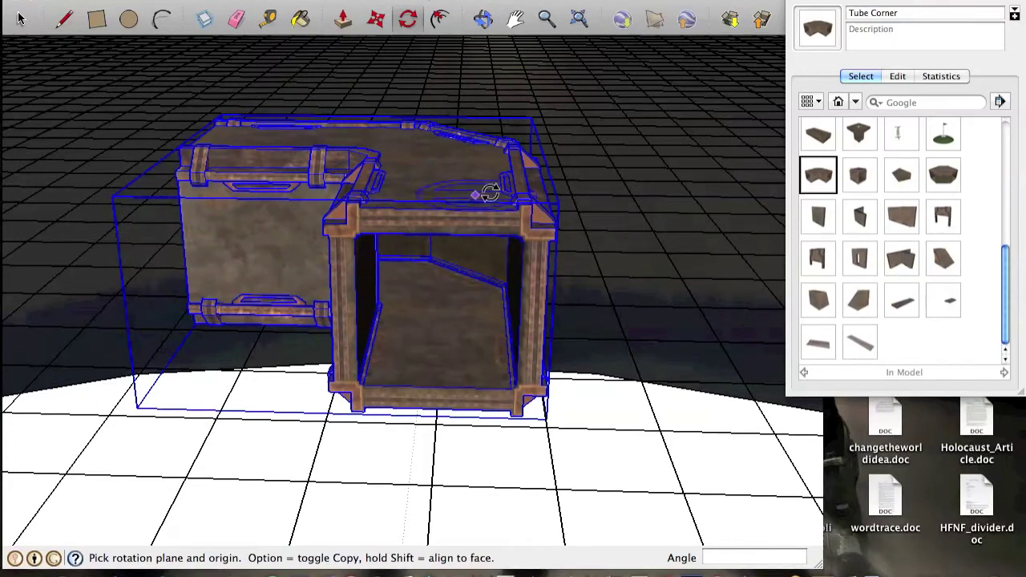
left_click(536, 298)
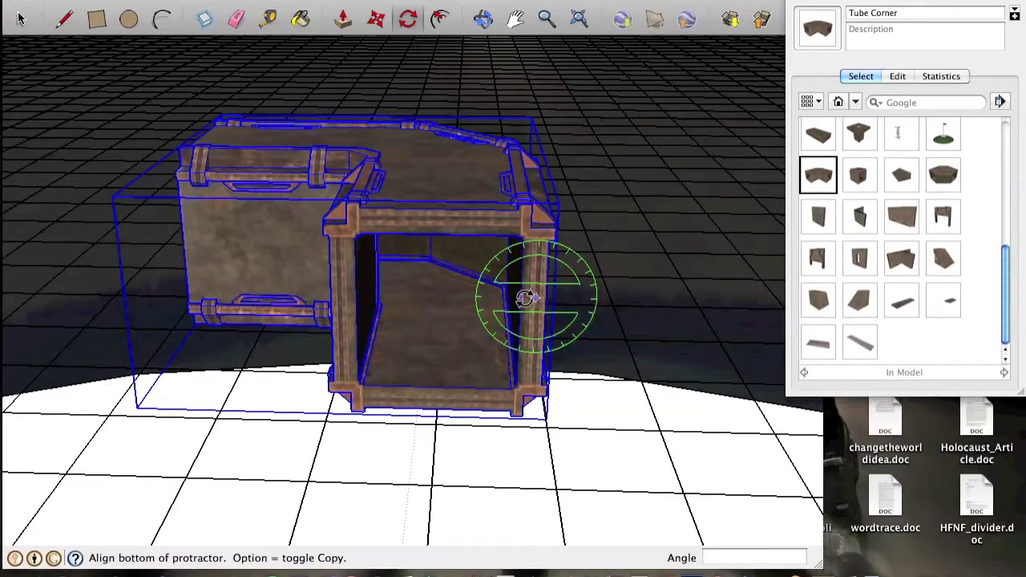
left_click(525, 298)
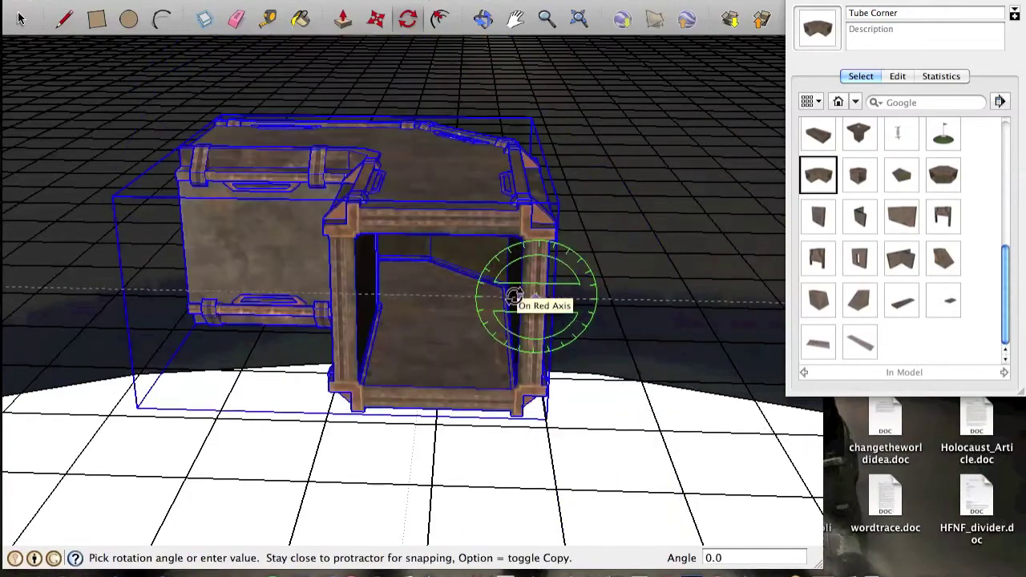
key("Escape")
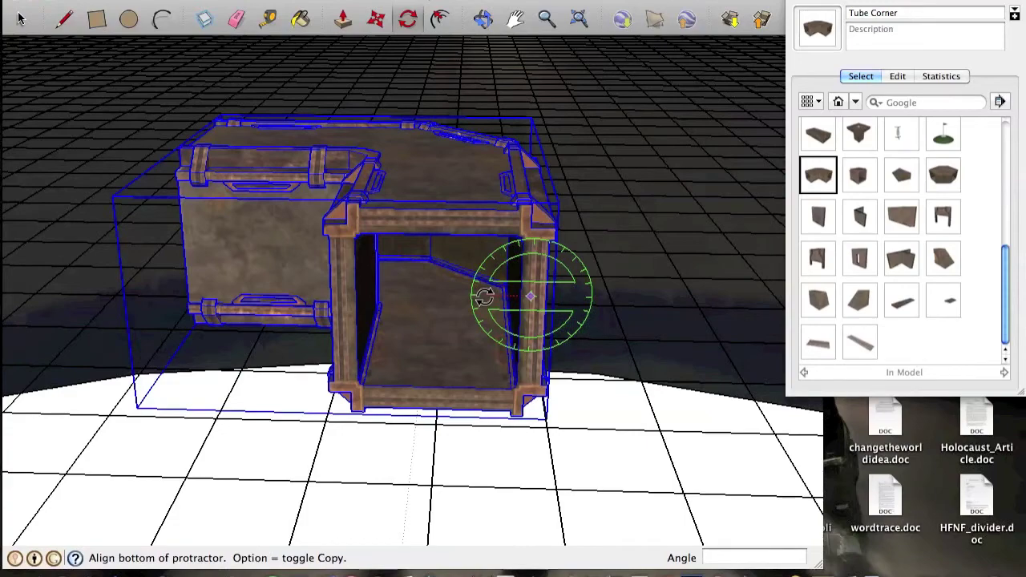
left_click(484, 298)
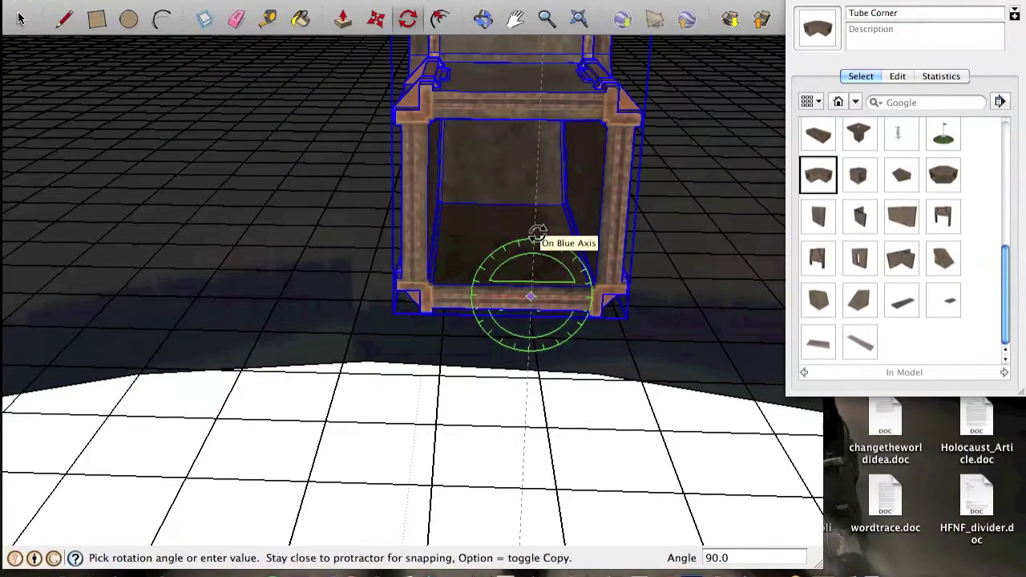
left_click(536, 233)
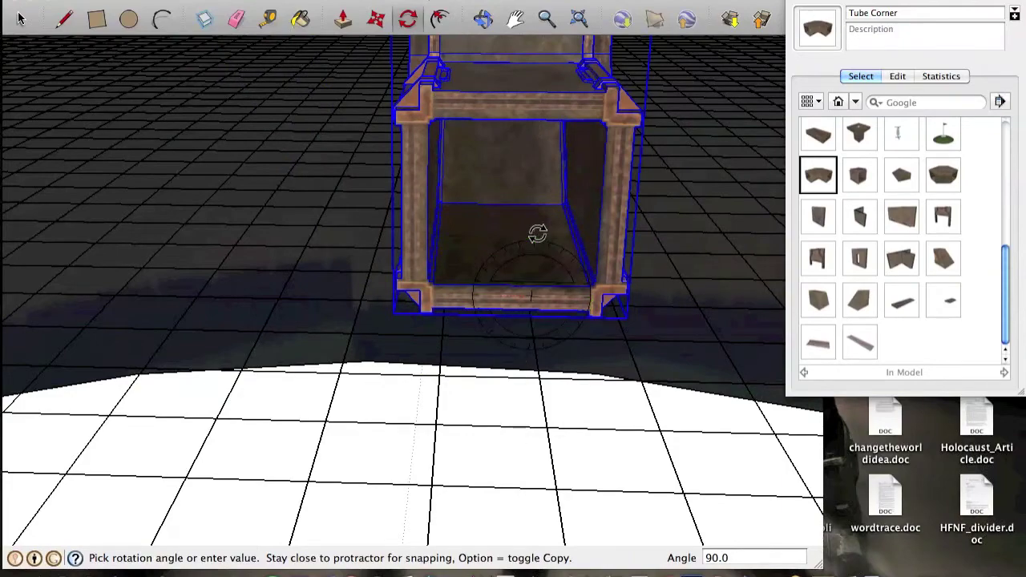
Move the upright Tube Corner about 3.92 m down toward the platform grid
left_click(491, 23)
left_click_drag(572, 109, 303, 134)
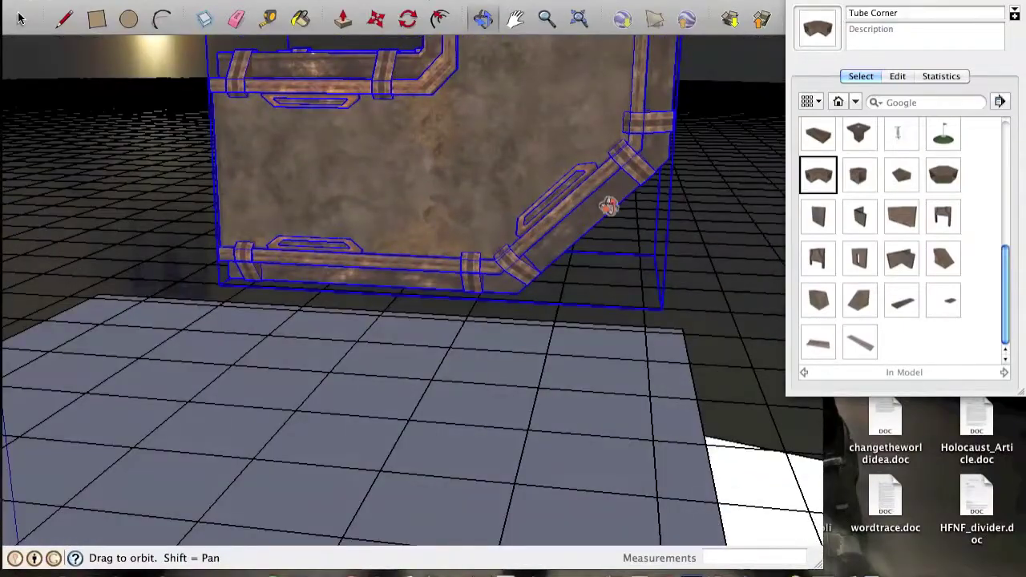
scroll(609, 207, "down", 5)
left_click_drag(609, 210, 338, 147)
left_click_drag(553, 149, 129, 197)
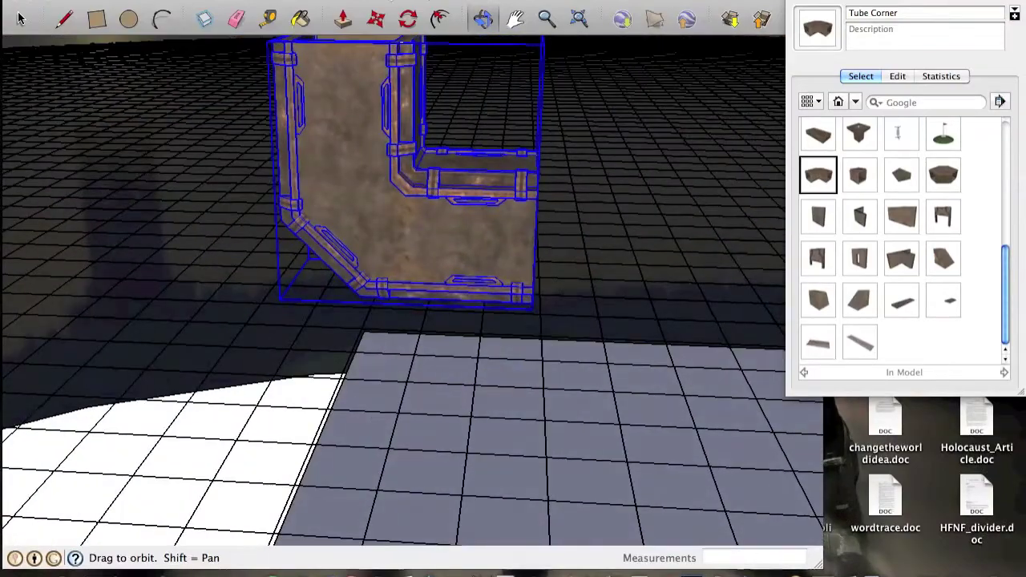
left_click(514, 19)
left_click_drag(366, 122, 345, 68)
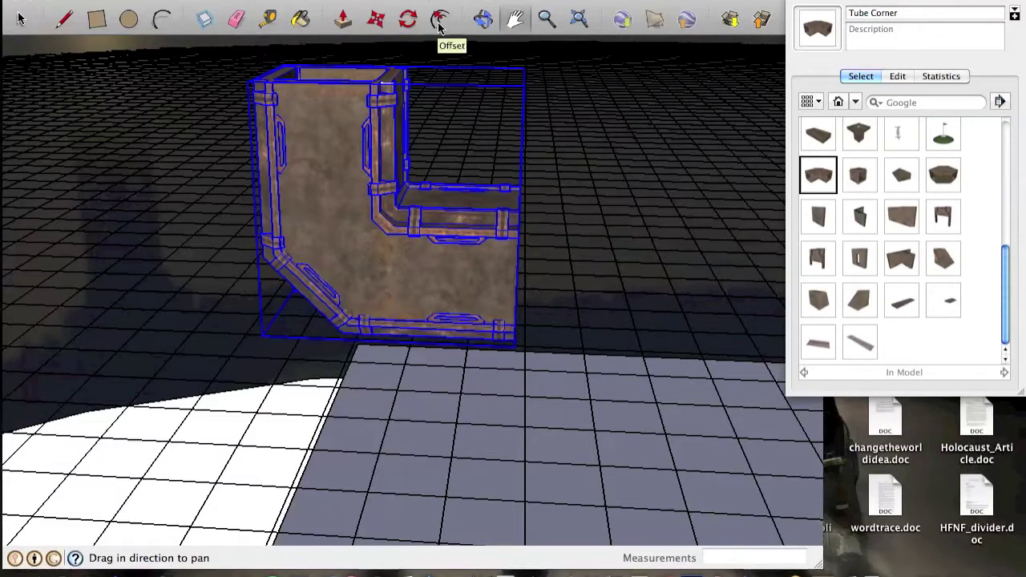
left_click(381, 20)
left_click(347, 204)
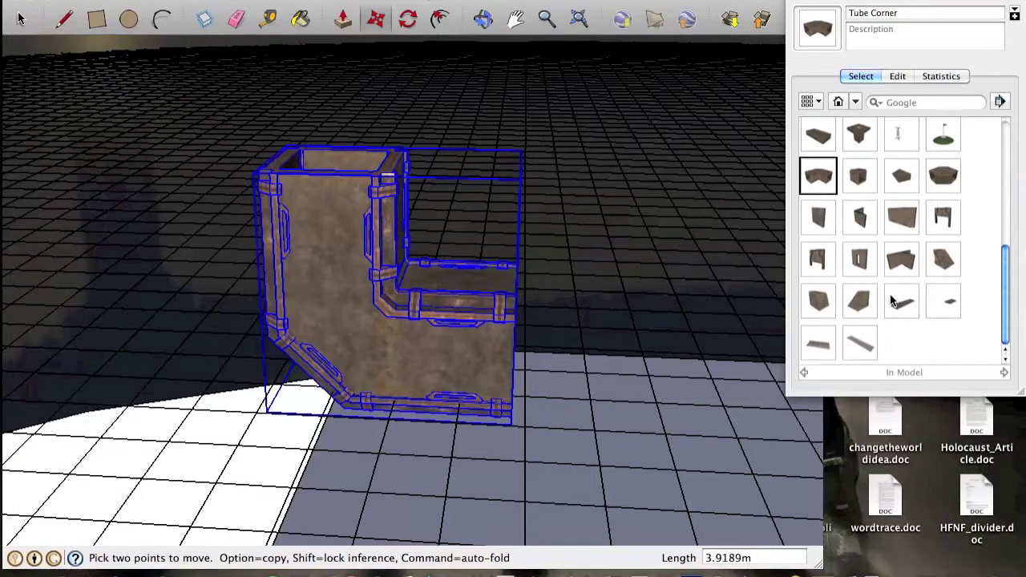
Insert a Block Double from the in-model components beside the upright Tube Corner
scroll(891, 300, "up", 10)
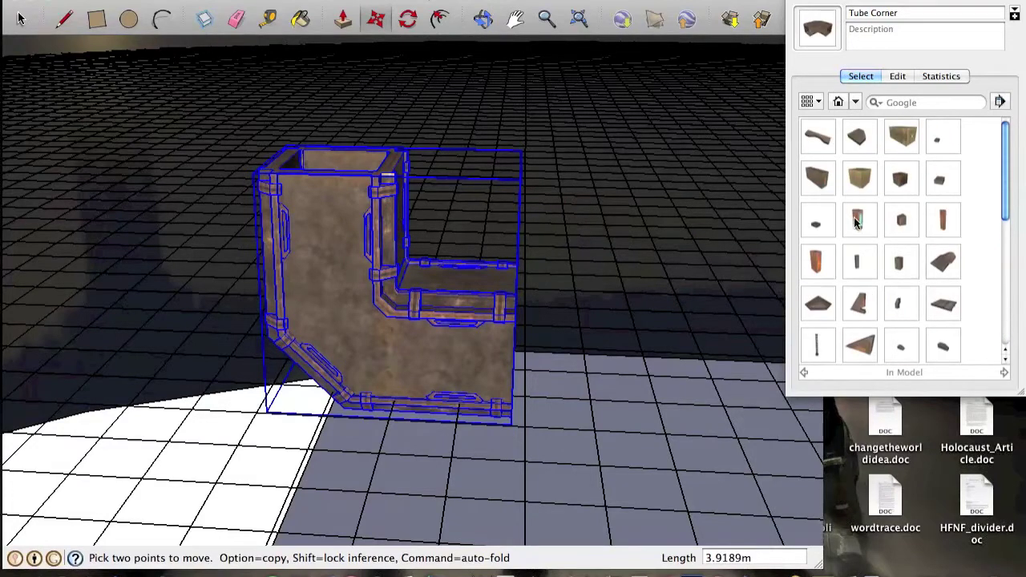
left_click(902, 136)
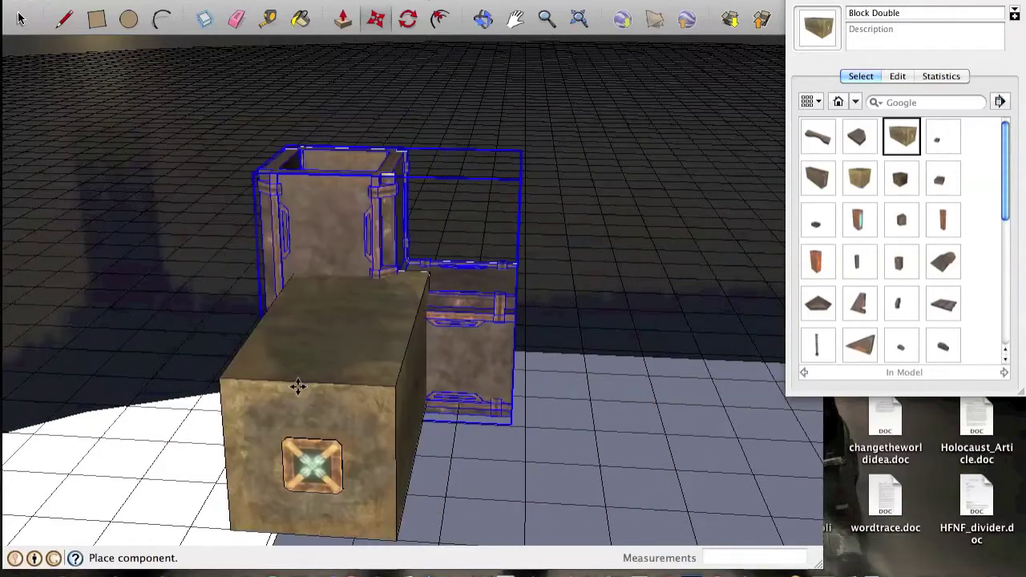
left_click(371, 350)
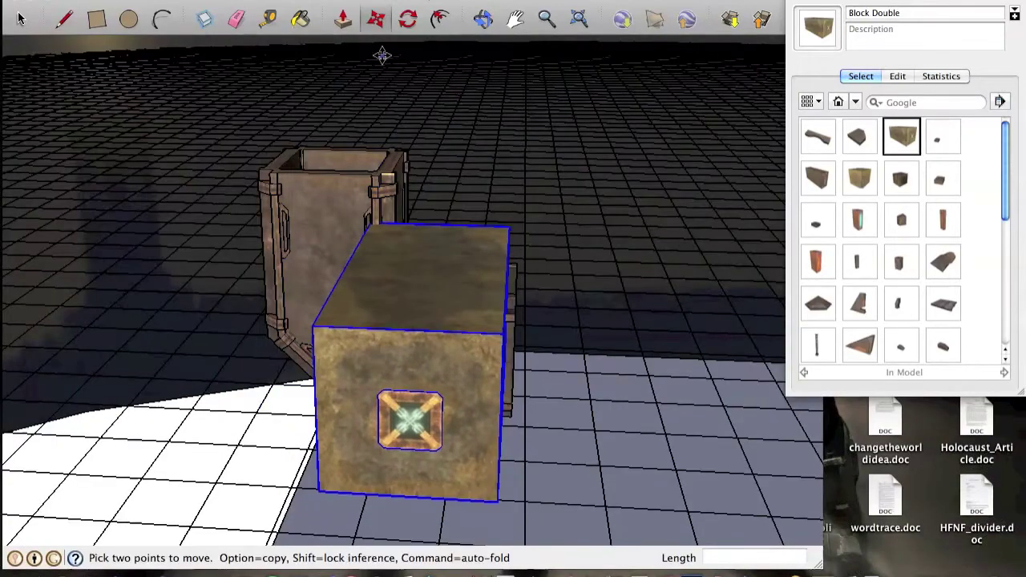
Move the Block Double horizontally into the Tube Corner so the two pieces intersect
left_click(484, 19)
left_click_drag(508, 270, 274, 245)
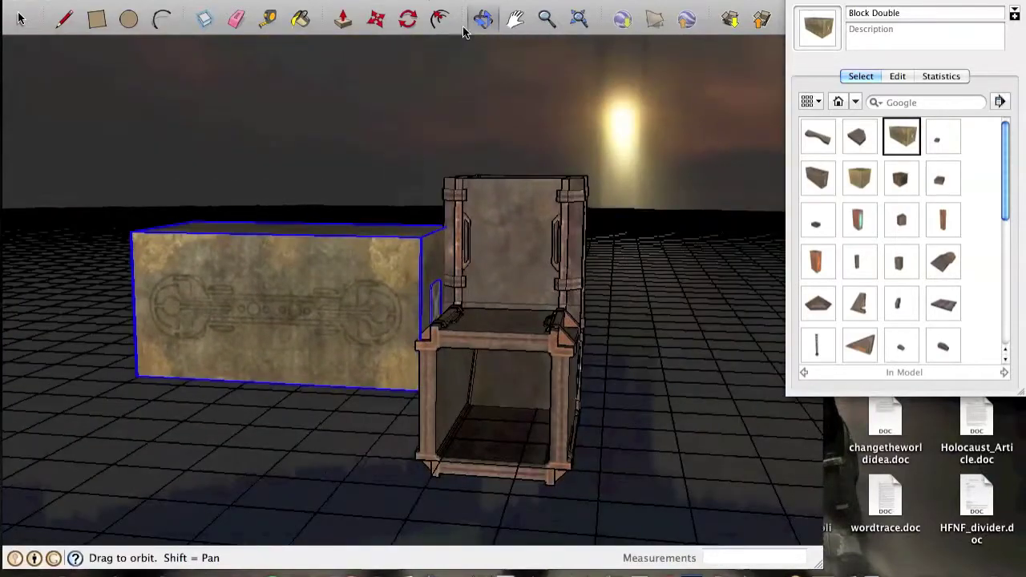
left_click(376, 19)
left_click(355, 299)
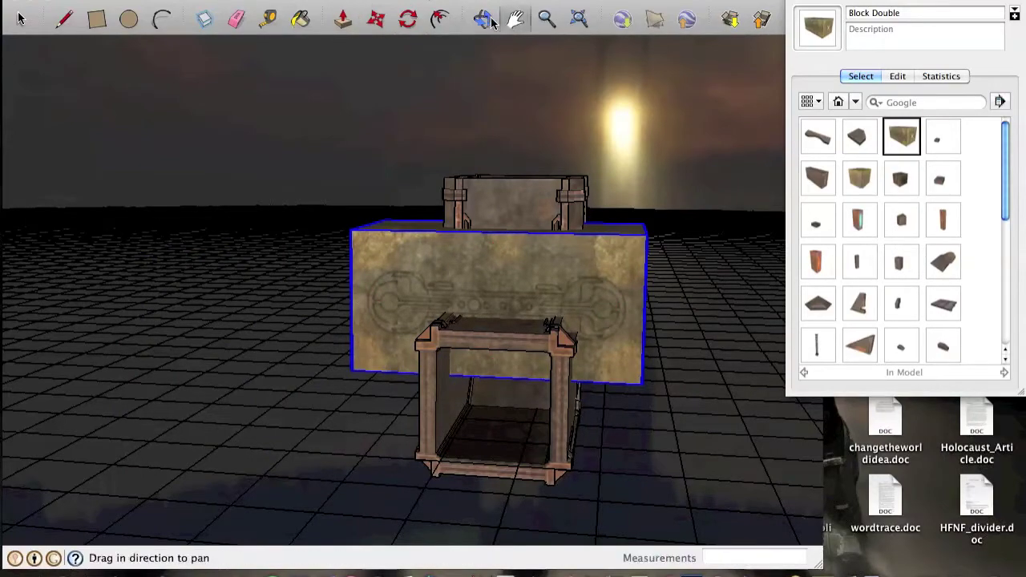
mouse_move(518, 273)
left_mouse_down()
mouse_move(220, 360)
mouse_move(190, 354)
mouse_move(210, 408)
mouse_move(634, 446)
mouse_move(543, 371)
left_mouse_up()
left_click_drag(454, 289, 223, 293)
left_click_drag(327, 269, 70, 152)
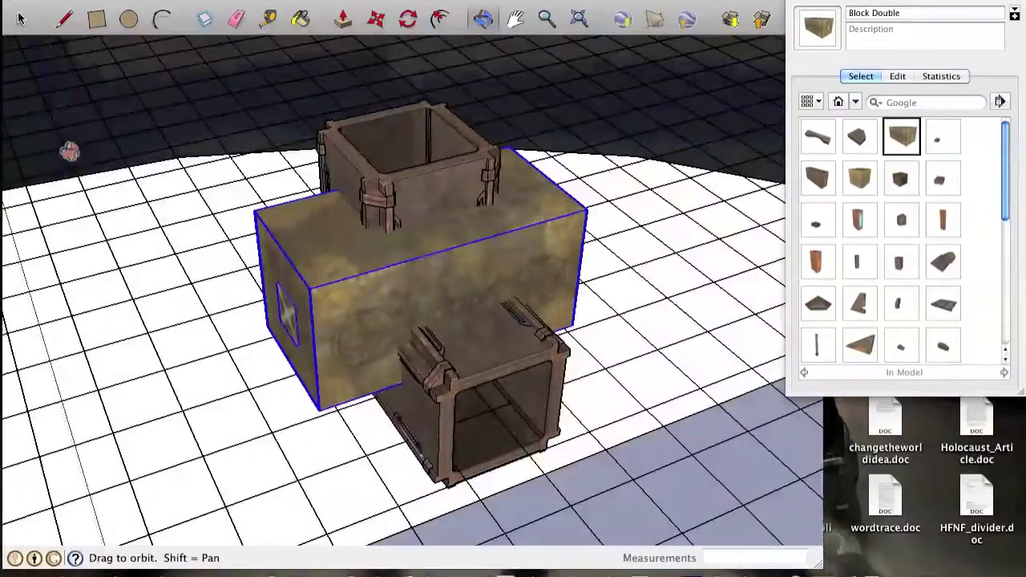
Insert a Column Red Small standing against the end of the Tube Corner's horizontal arm
left_click_drag(445, 238, 99, 158)
left_click_drag(431, 298, 178, 260)
left_click_drag(454, 313, 351, 276)
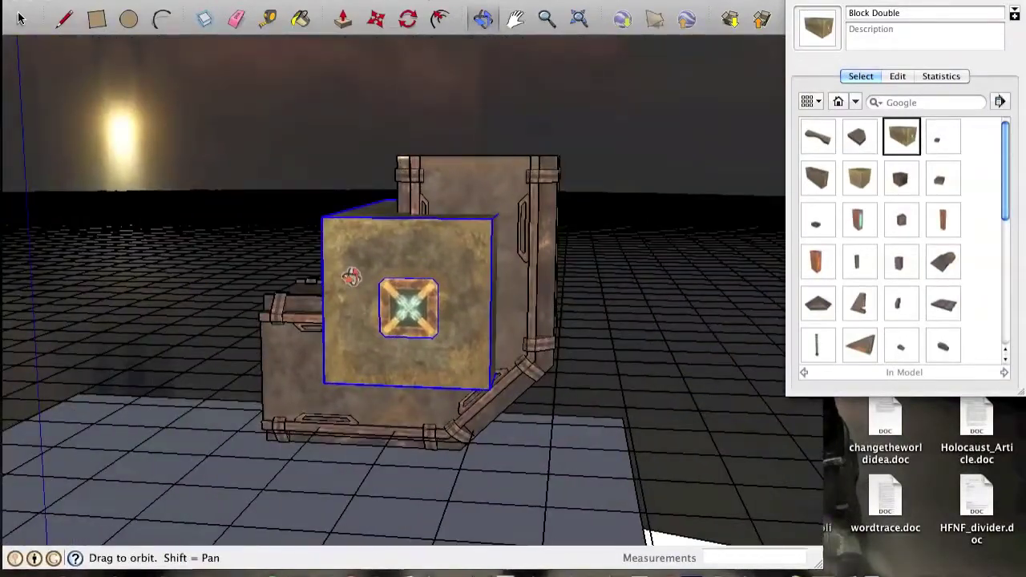
left_click(814, 263)
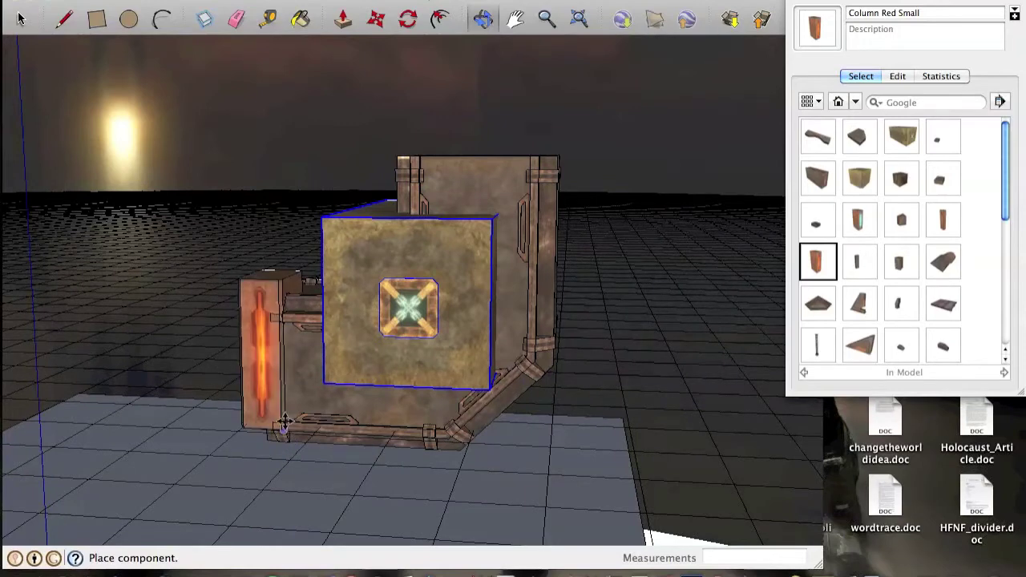
left_click(285, 411)
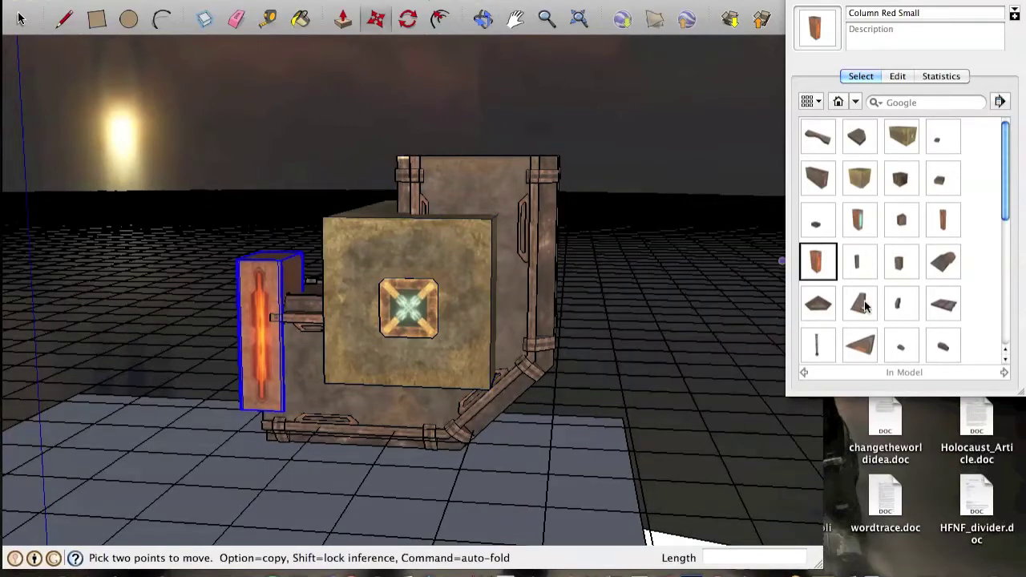
Insert a Corner Small behind the Tube Corner's bend and a Block Huge beyond the red column
left_click(816, 305)
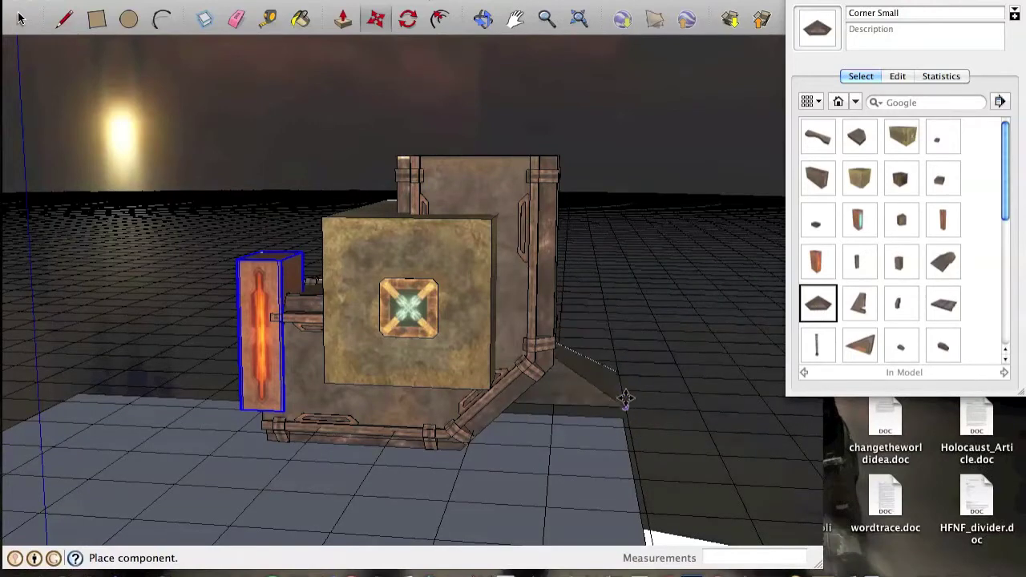
left_click(817, 179)
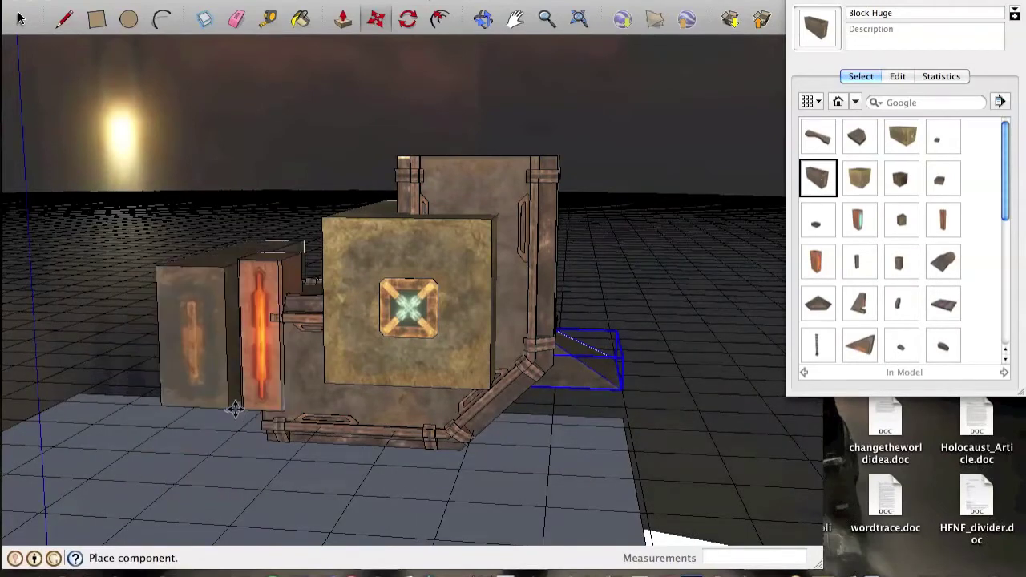
left_click(228, 370)
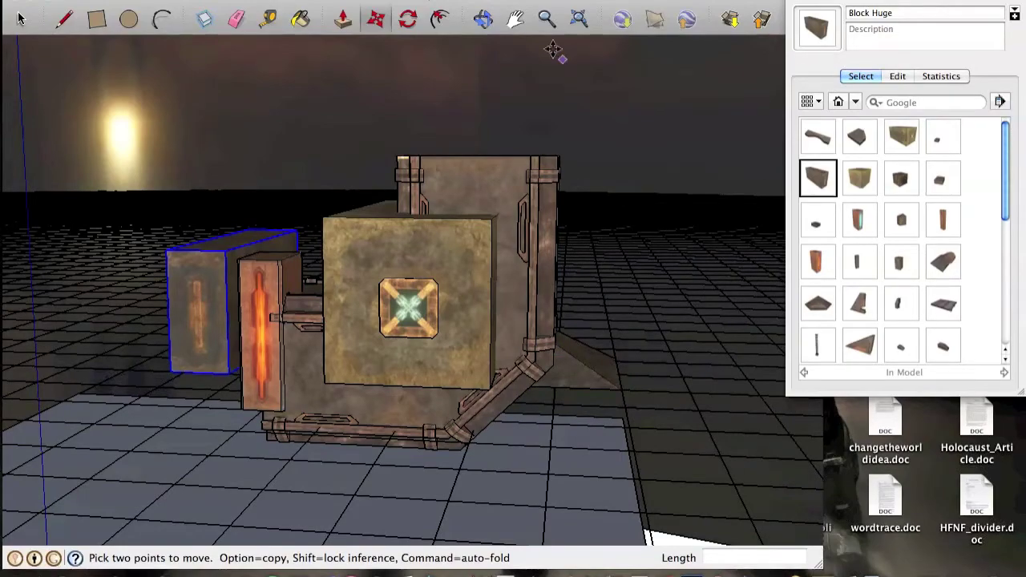
Insert a Block Tiny on the open grid between the Tube Corner and the Block Huge
left_click(479, 18)
left_click_drag(252, 267, 348, 358)
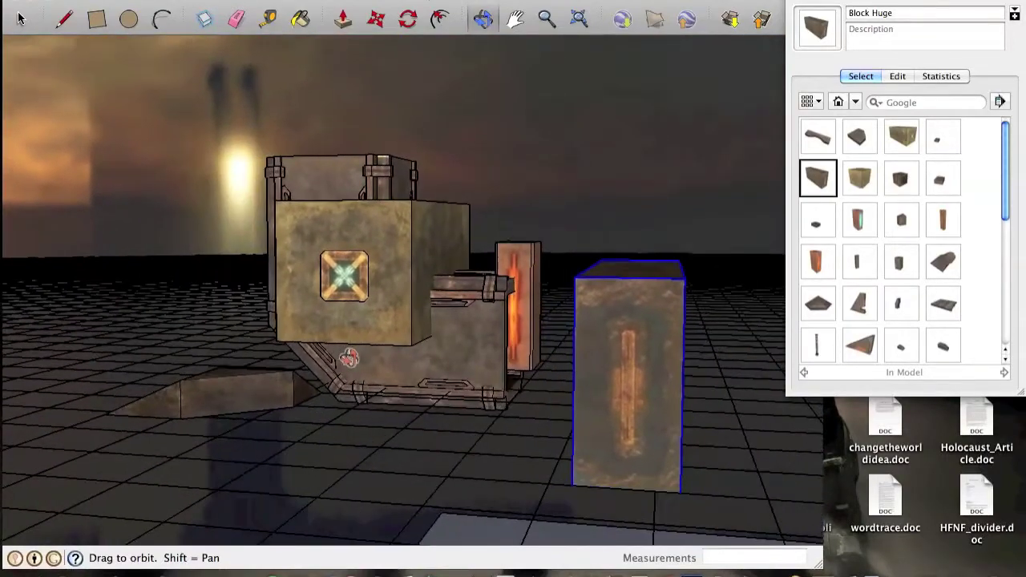
left_click(820, 214)
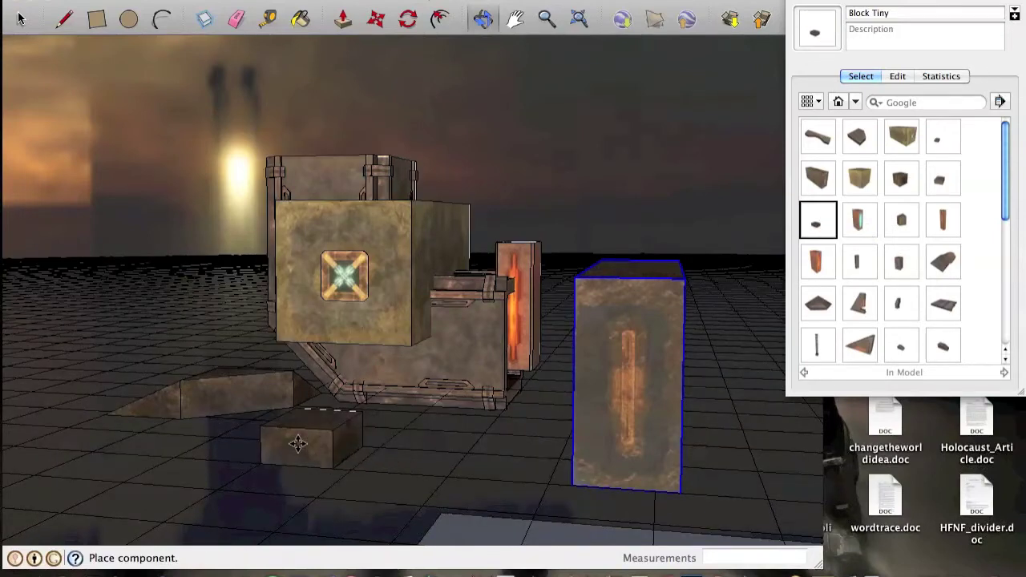
left_click(370, 415)
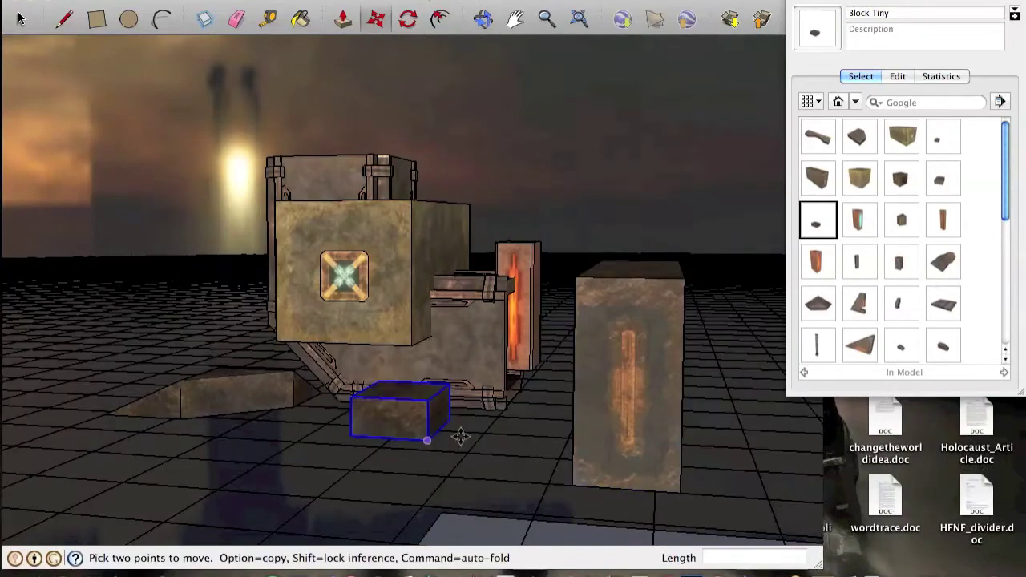
Insert a Ramp Large from the in-model components between the Block Tiny and the Block Huge
scroll(942, 224, "down", 4)
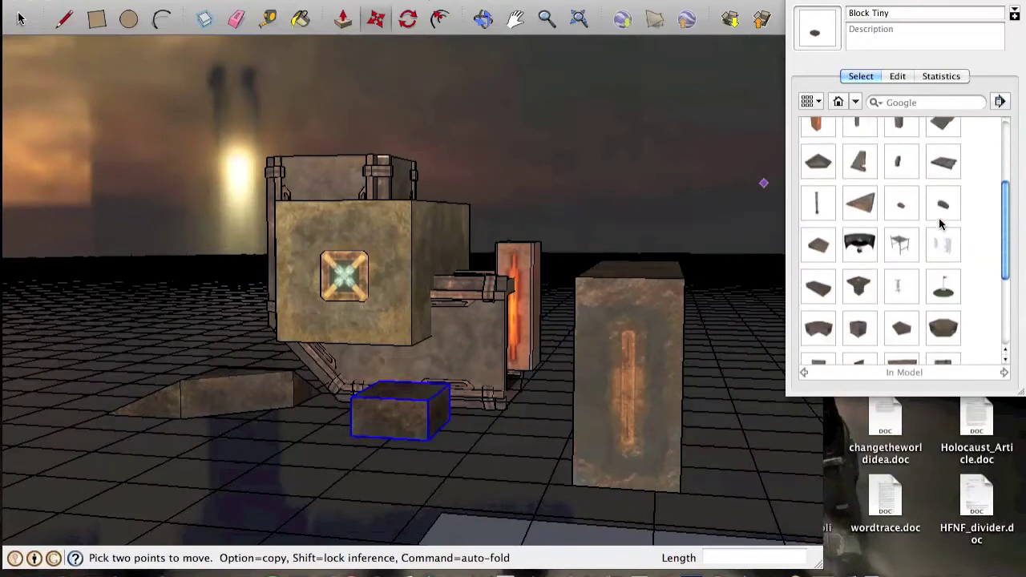
left_click(861, 205)
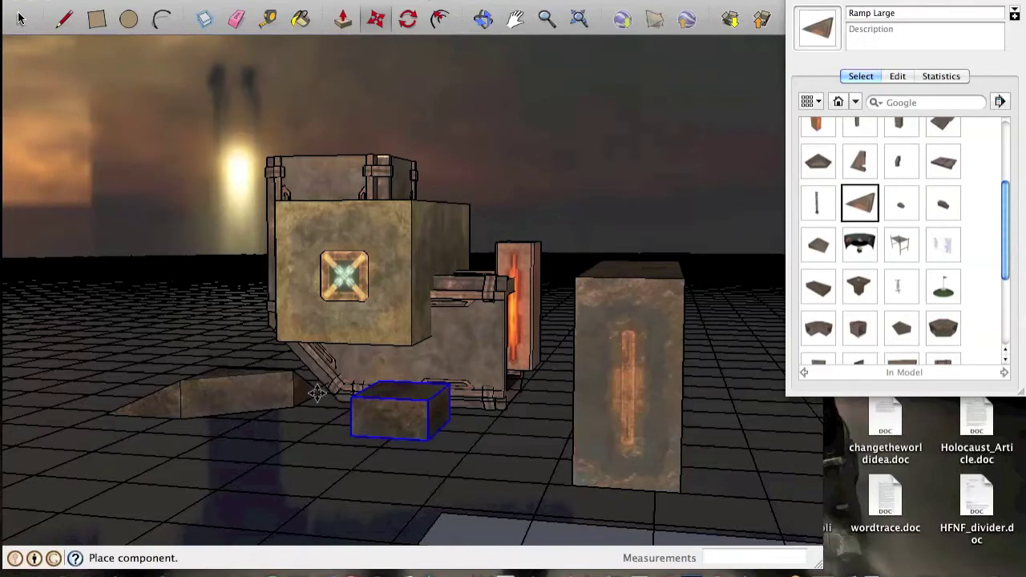
left_click(167, 416)
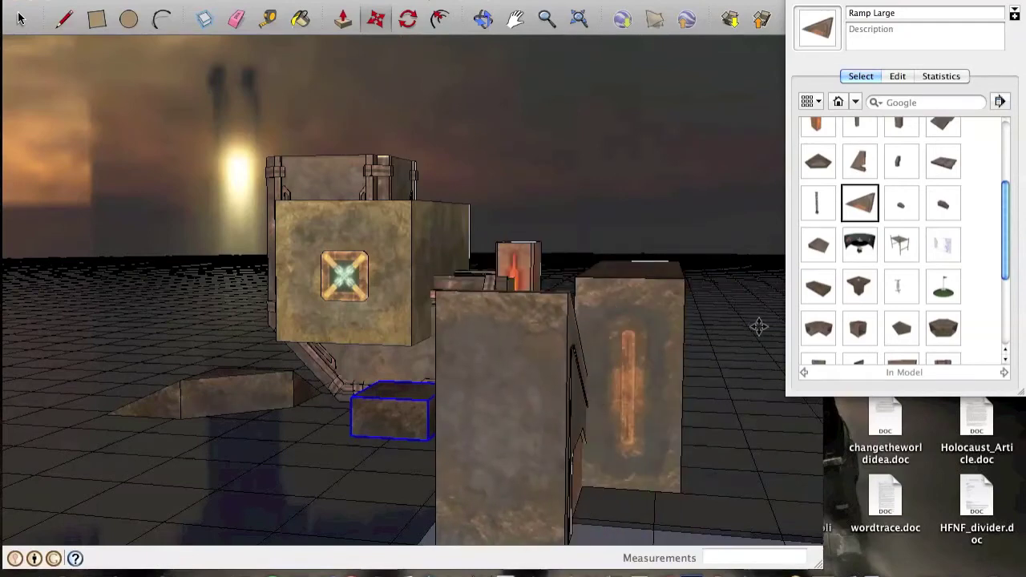
left_click(531, 429)
Insert a Tube Piece from the in-model components on the grid beside the Block Tiny
scroll(864, 184, "down", 3)
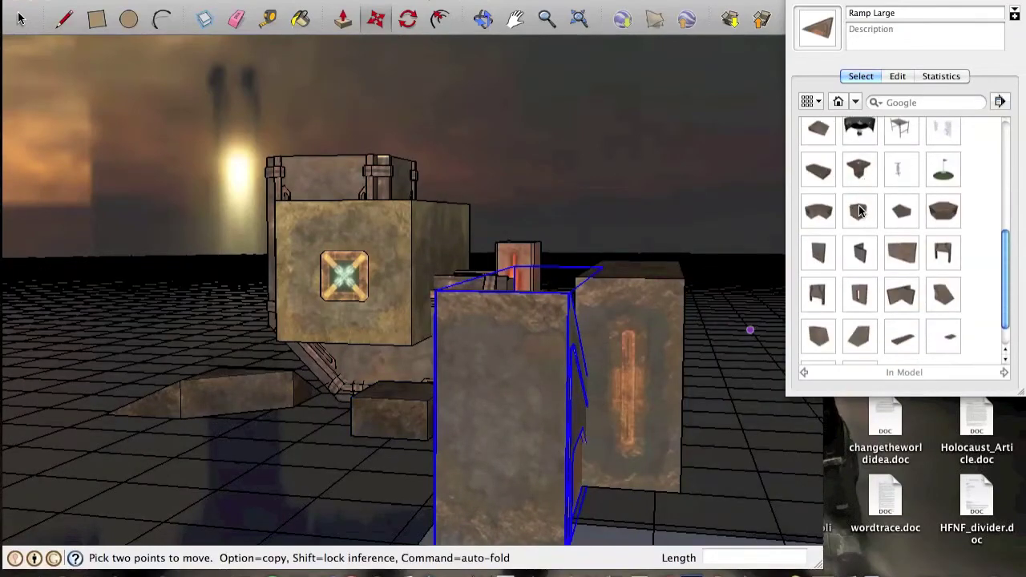
left_click(859, 210)
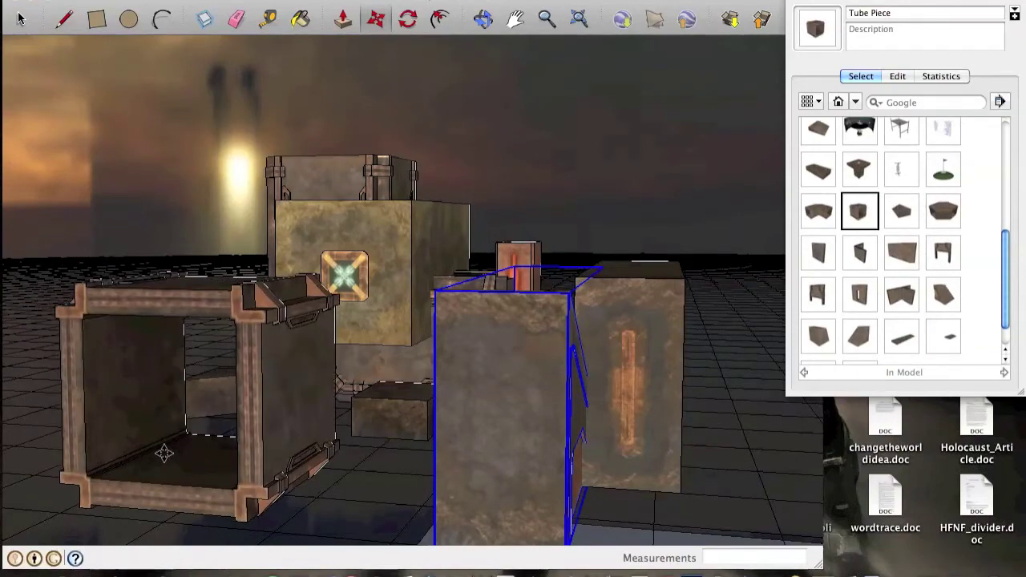
left_click(163, 453)
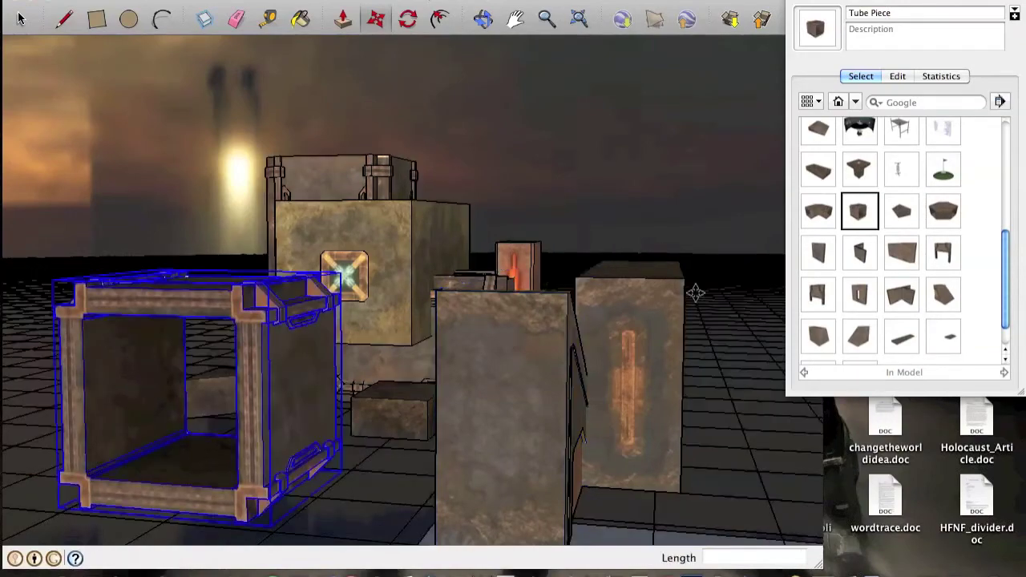
Rotate the Tube Piece about its vertical axis, using the centre of its top face as the pivot
left_click(484, 24)
left_click_drag(247, 250, 566, 272)
left_click(437, 19)
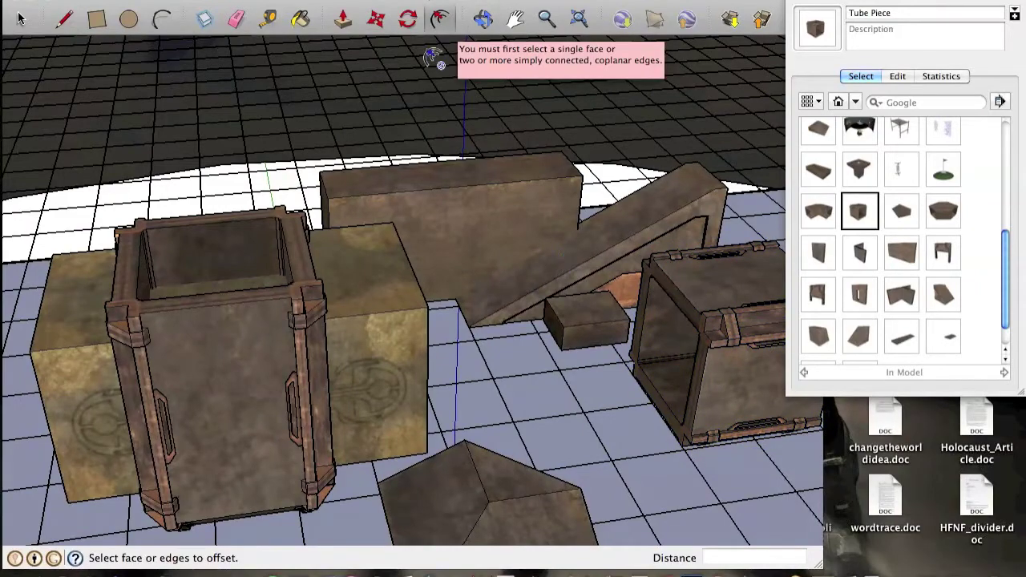
left_click(407, 23)
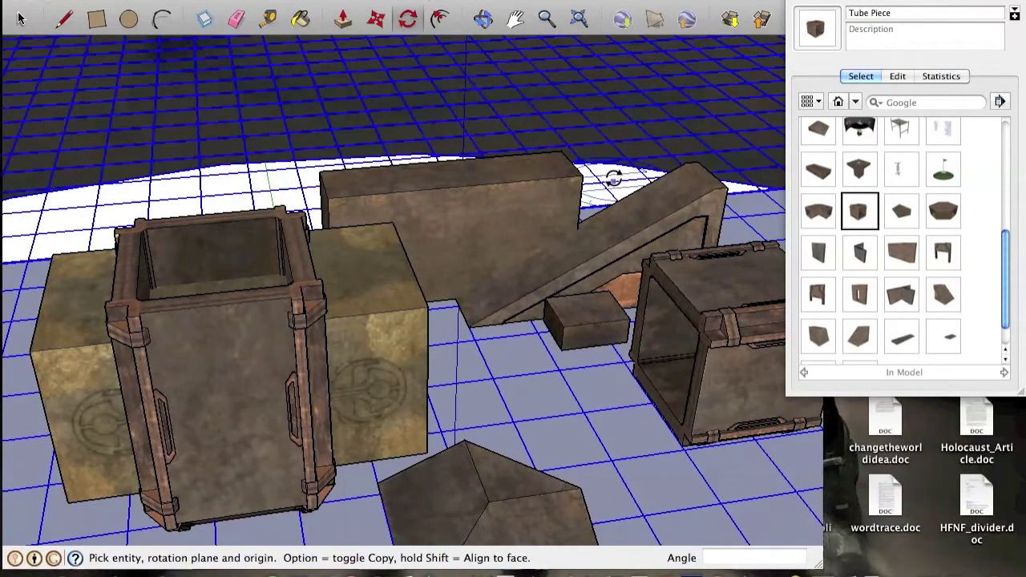
left_click(705, 291)
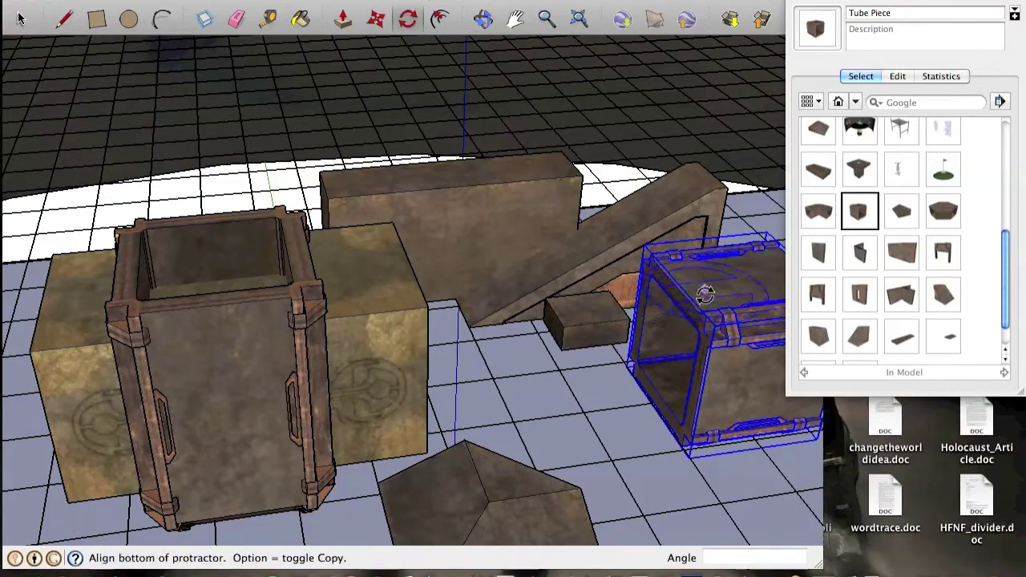
left_click(679, 297)
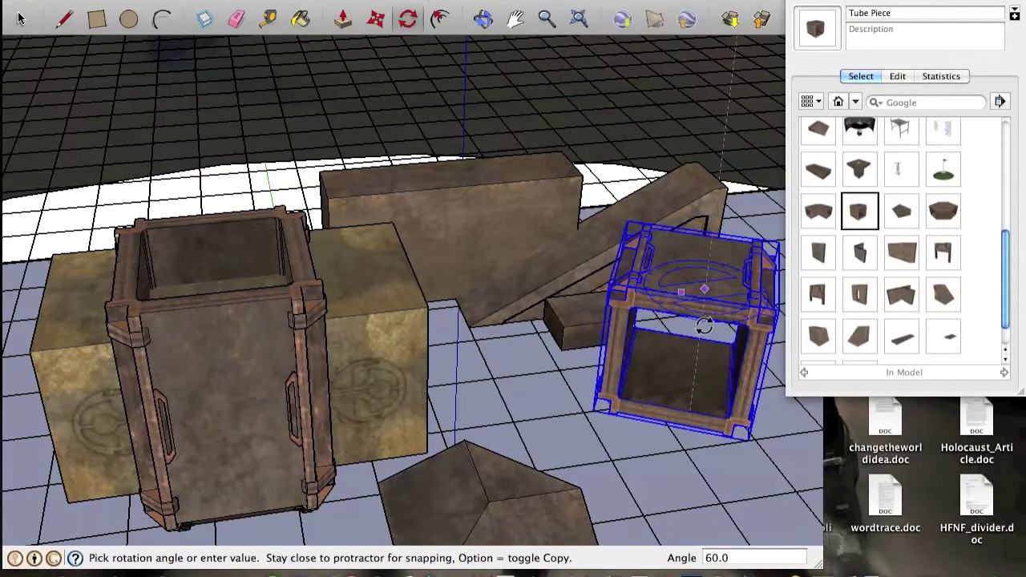
left_click(755, 334)
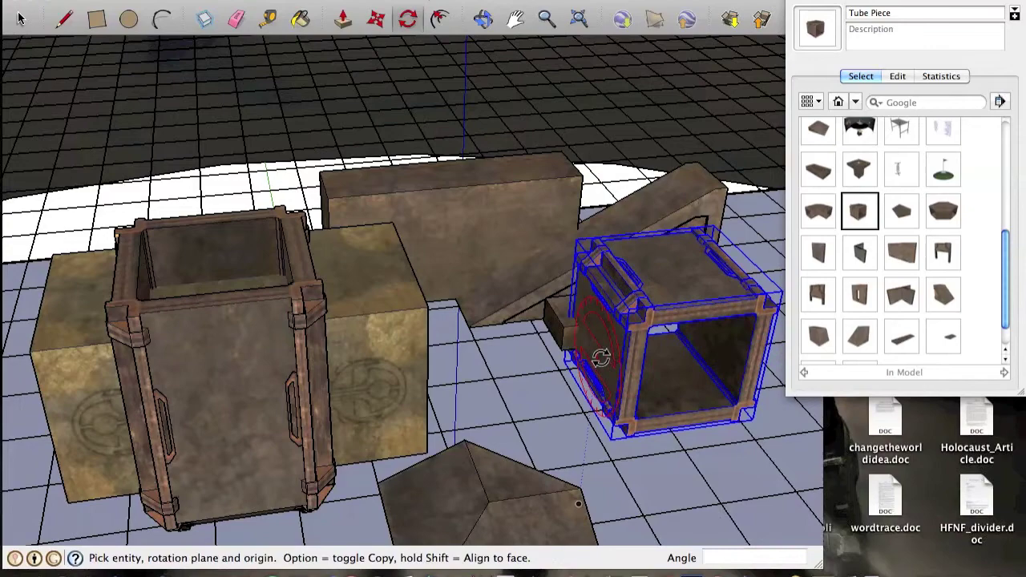
Rotate the Tube Piece about the red axis so it tilts obliquely above the grid
left_click(601, 359)
left_click(611, 376)
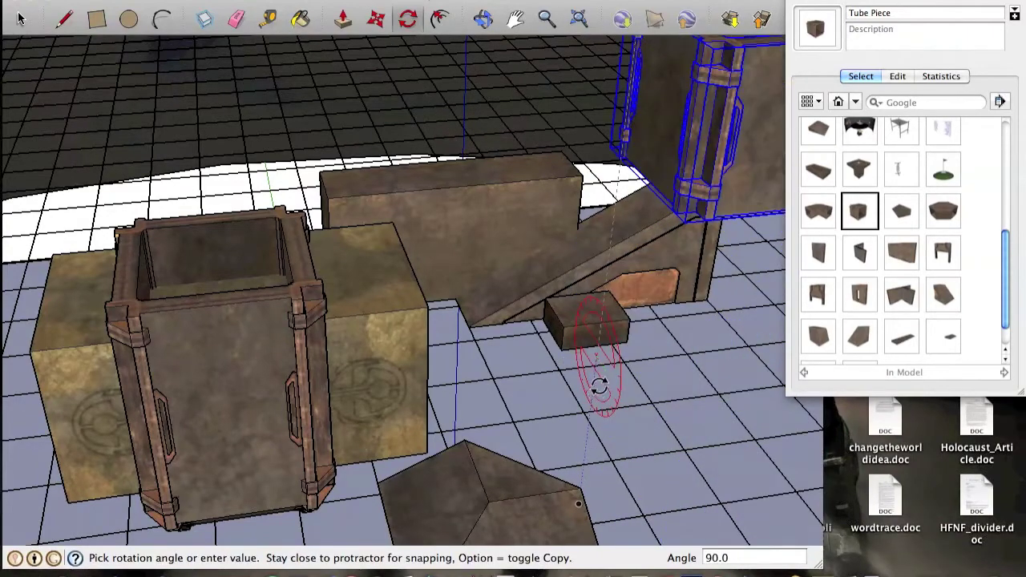
left_click(623, 427)
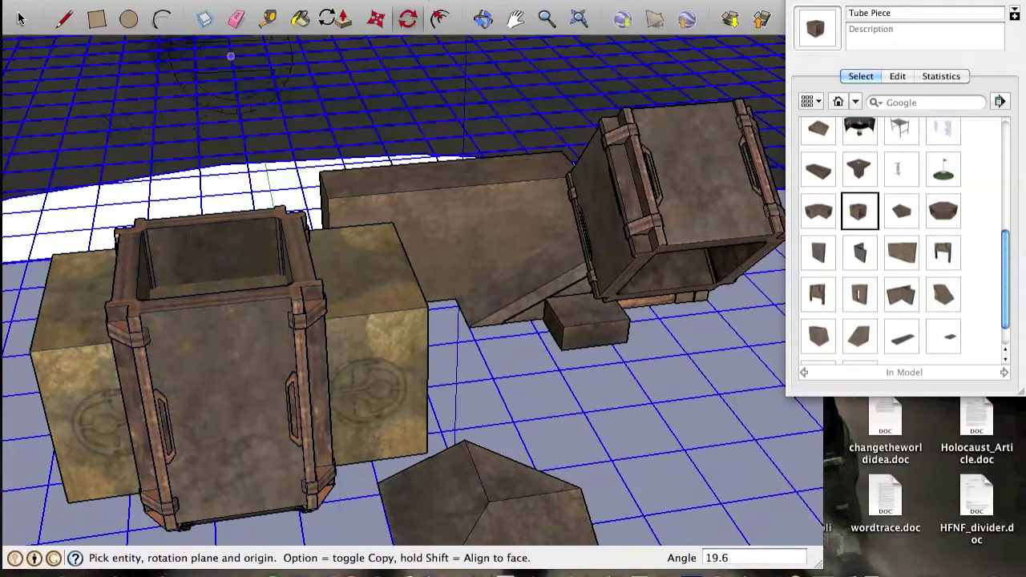
left_click(484, 21)
left_click_drag(240, 239, 581, 201)
left_click_drag(131, 286, 141, 268)
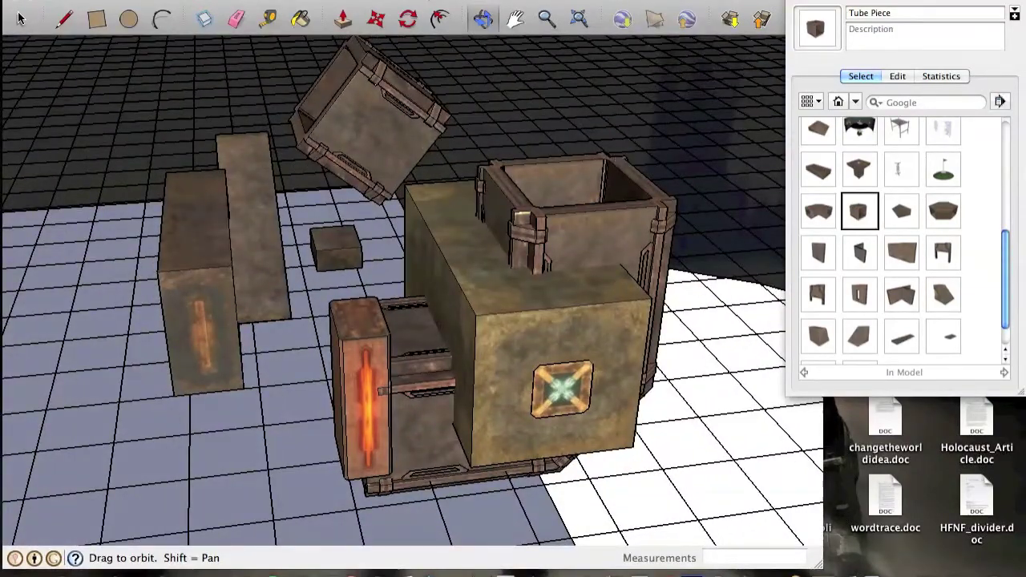